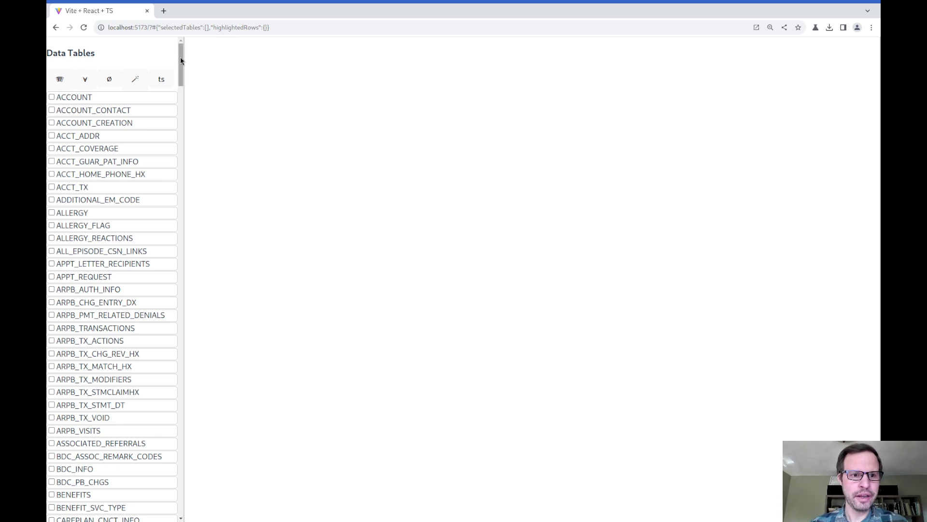
Show every data table with ∀ and browse down to the PAT_MEDS_HX and PAT_MYC_MESG records.
left_click(85, 79)
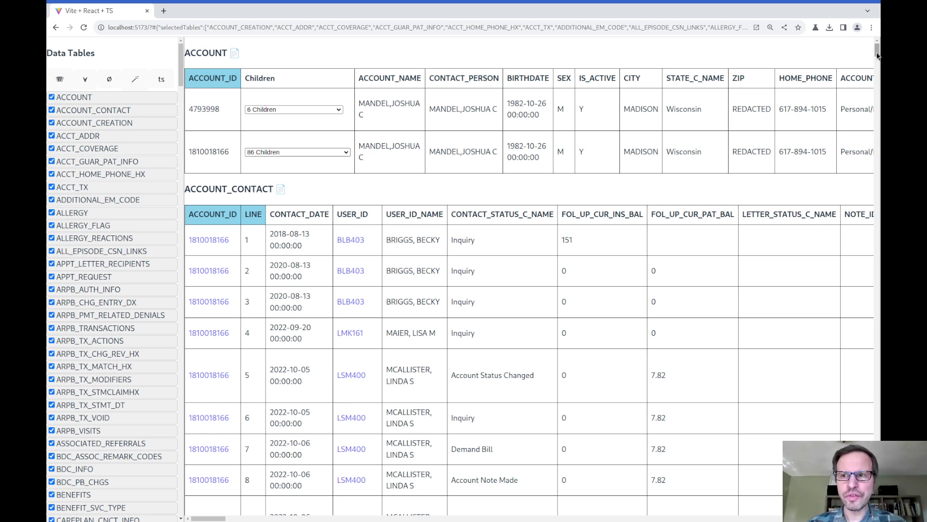
left_click_drag(878, 55, 879, 355)
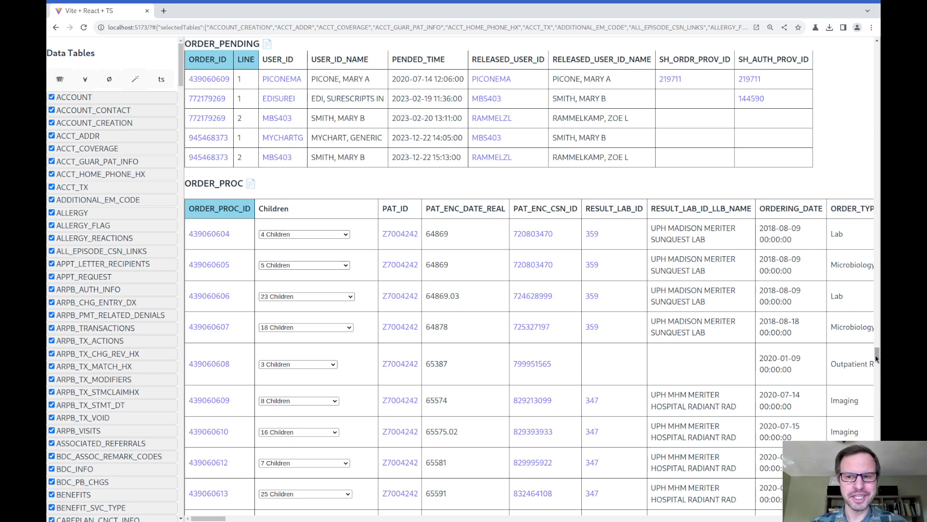
left_click_drag(877, 358, 876, 399)
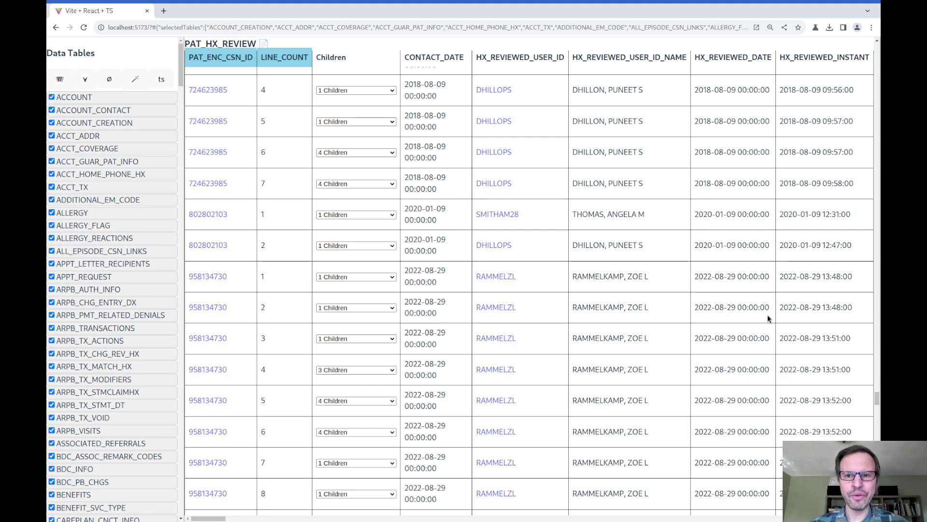
scroll(567, 340, "up", 2)
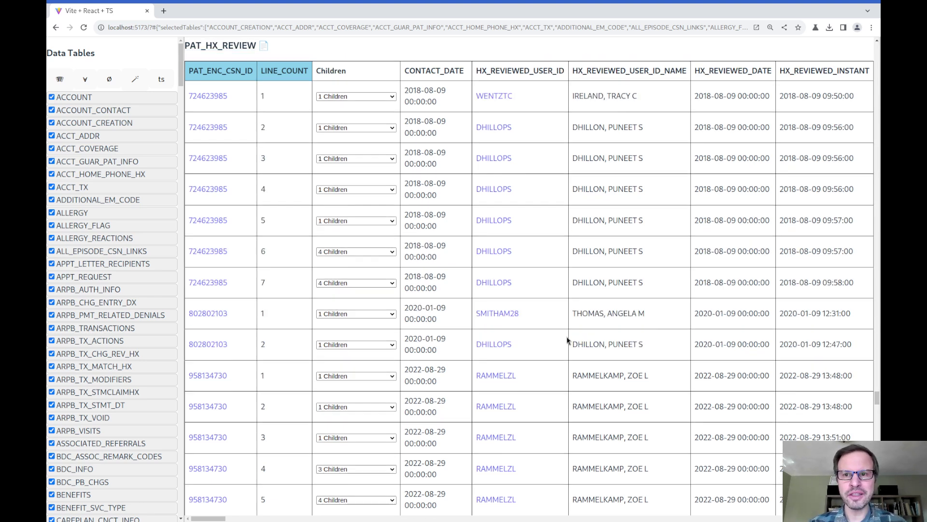
scroll(624, 368, "down", 5)
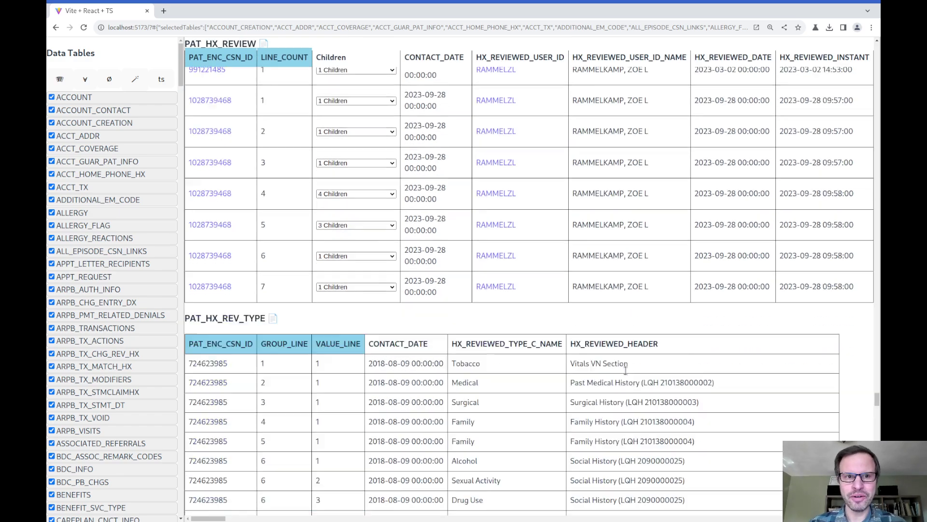
scroll(626, 369, "down", 10)
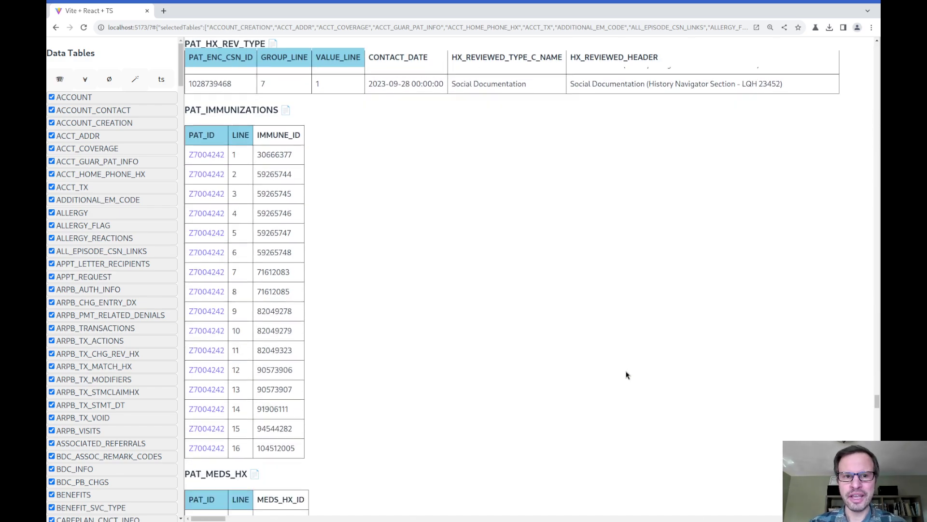
scroll(627, 375, "down", 9)
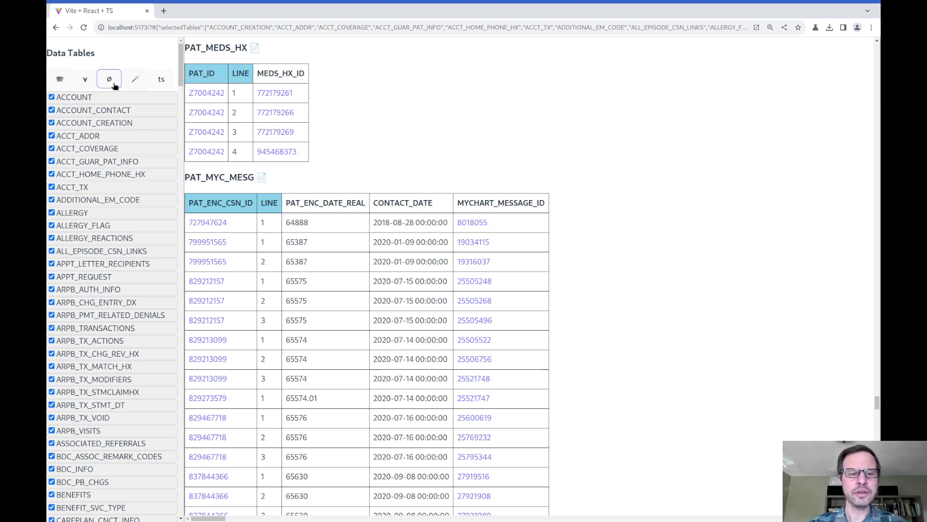
Clear all tables, find and show only ORDER_MED, and open its specification in a new tab.
left_click(114, 85)
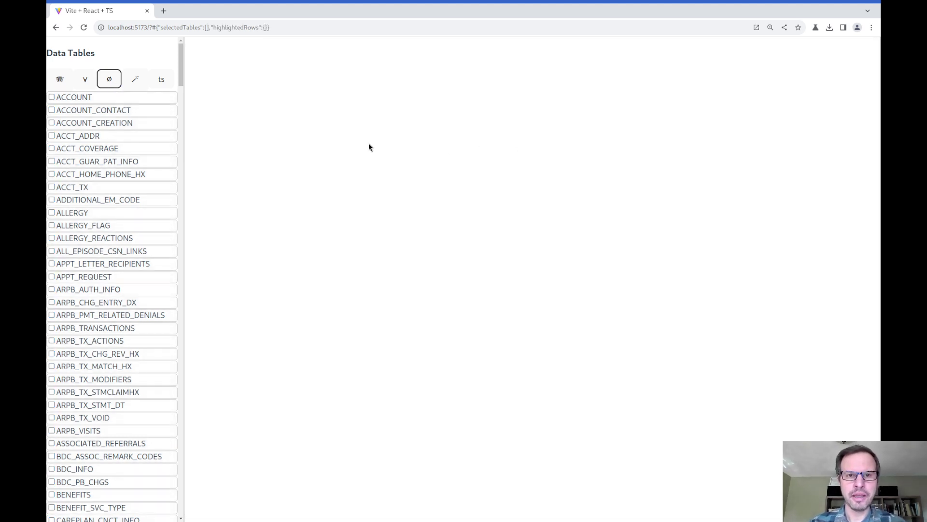
key("ctrl+f")
type("order_m")
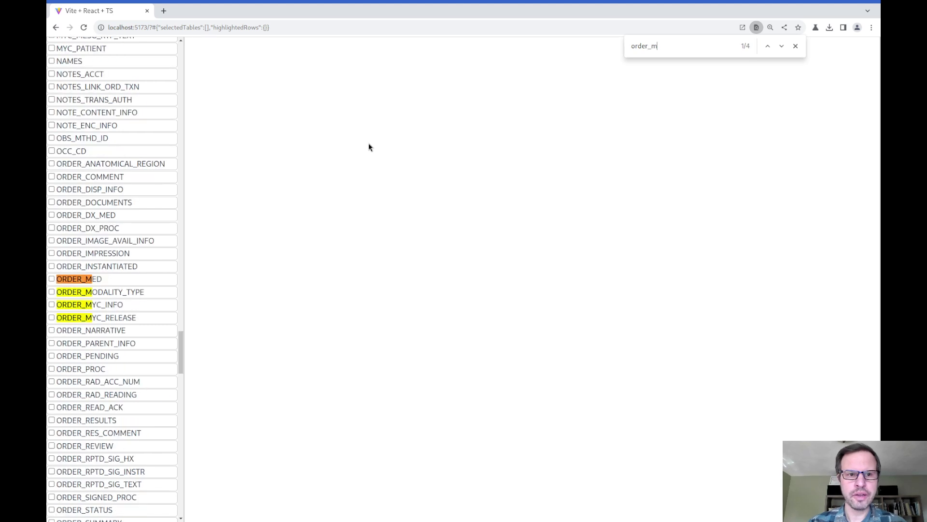
key("Escape")
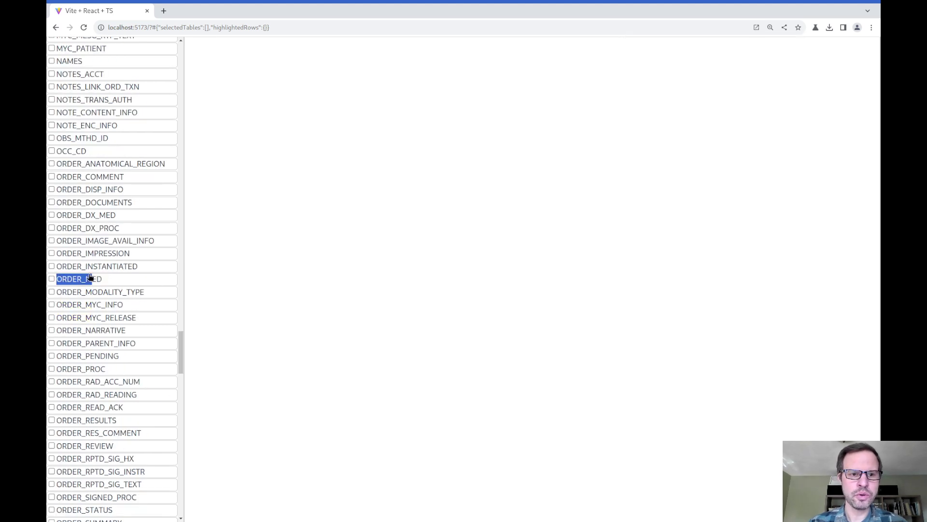
left_click(94, 282)
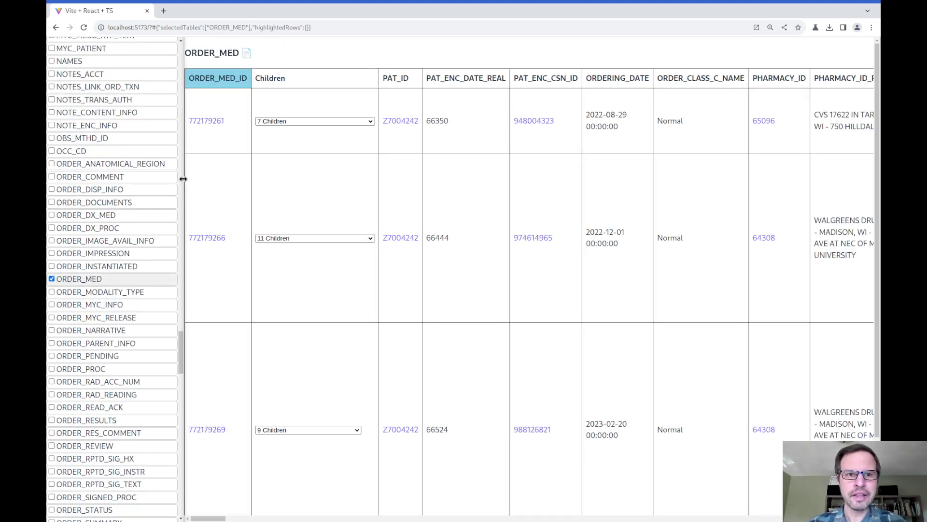
left_click(247, 53)
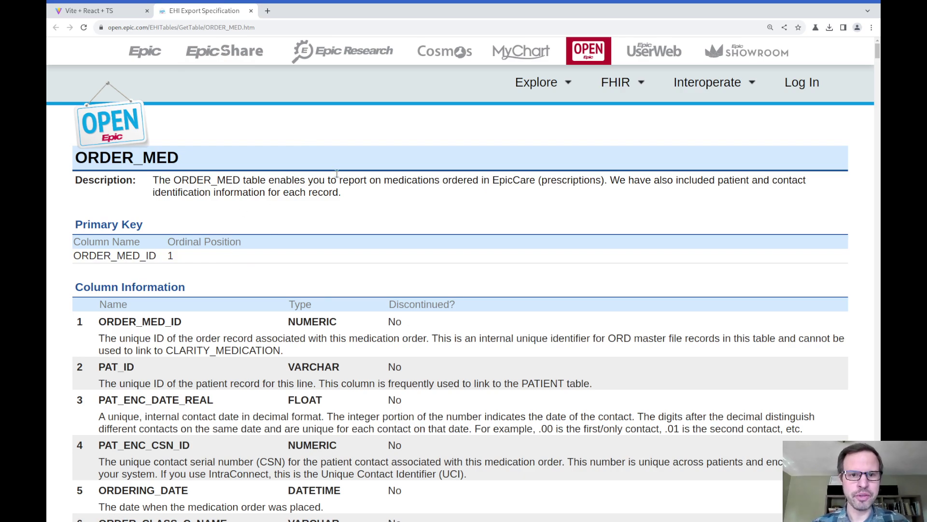
Scroll through the ORDER_MED column definitions, then back to the top of the spec page.
scroll(339, 255, "down", 20)
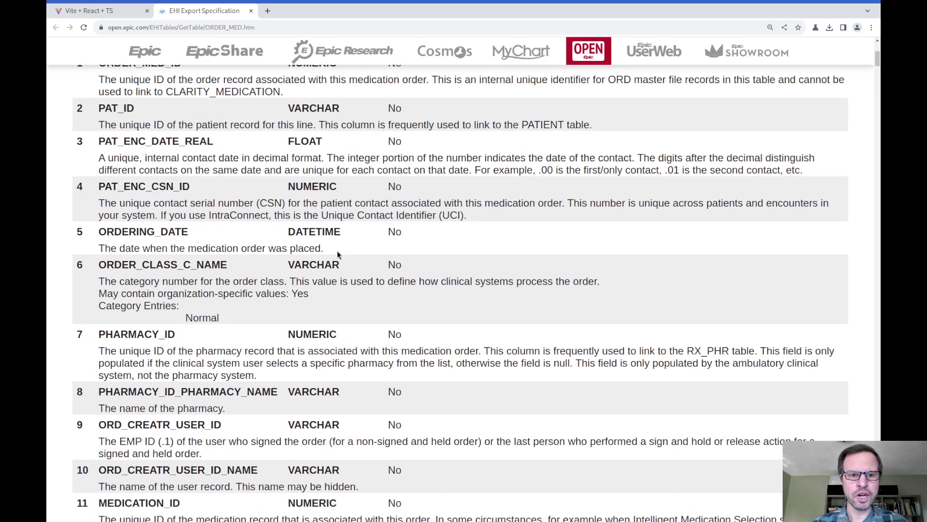
scroll(337, 251, "down", 15)
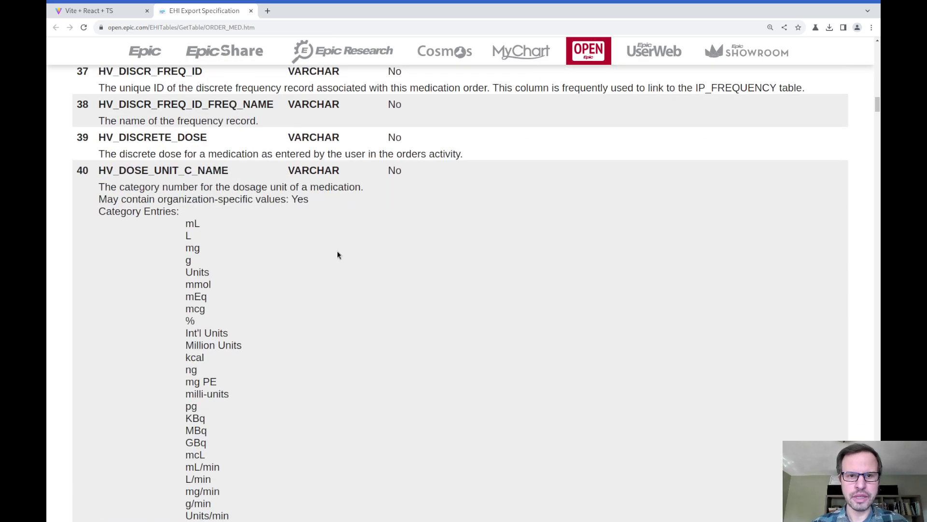
scroll(337, 251, "up", 20)
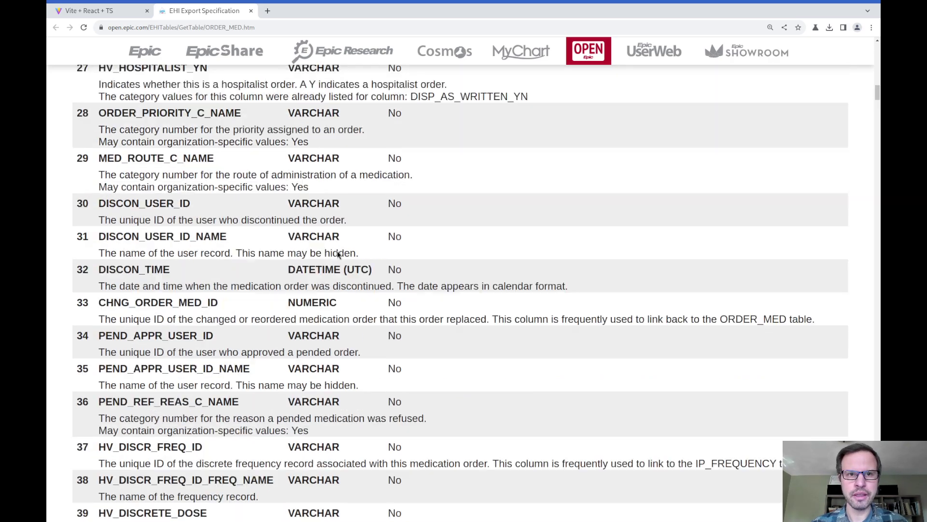
scroll(337, 251, "up", 10)
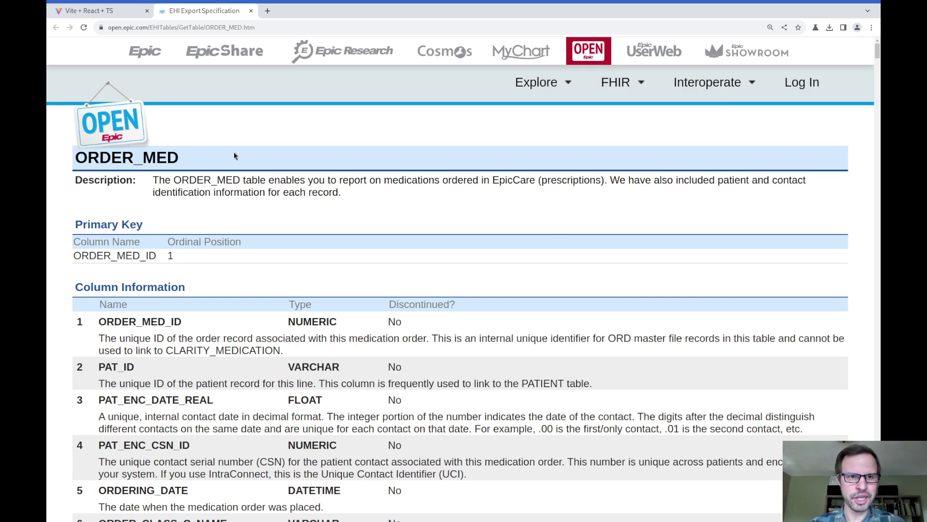
Back in the viewer, follow the first order's PAT_ID link to PATIENT, then return to ORDER_MED.
key("ctrl+Tab")
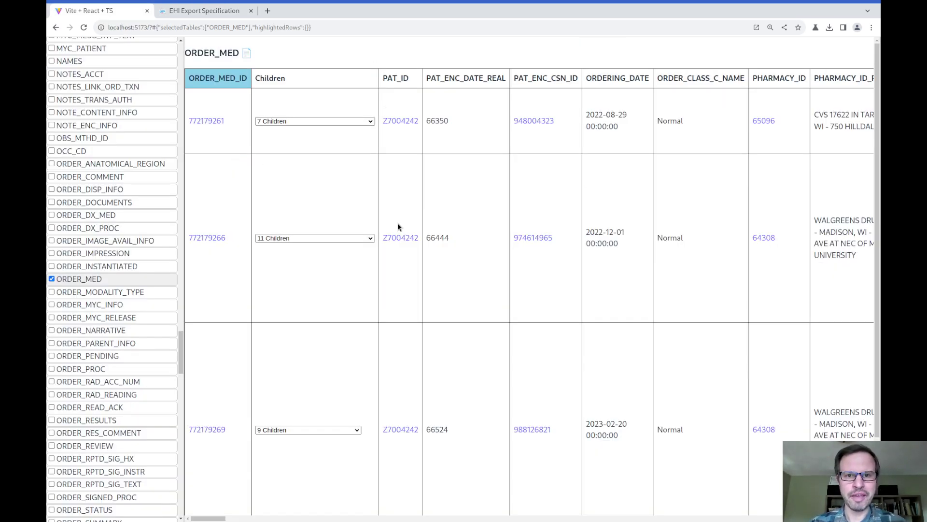
double_click(391, 76)
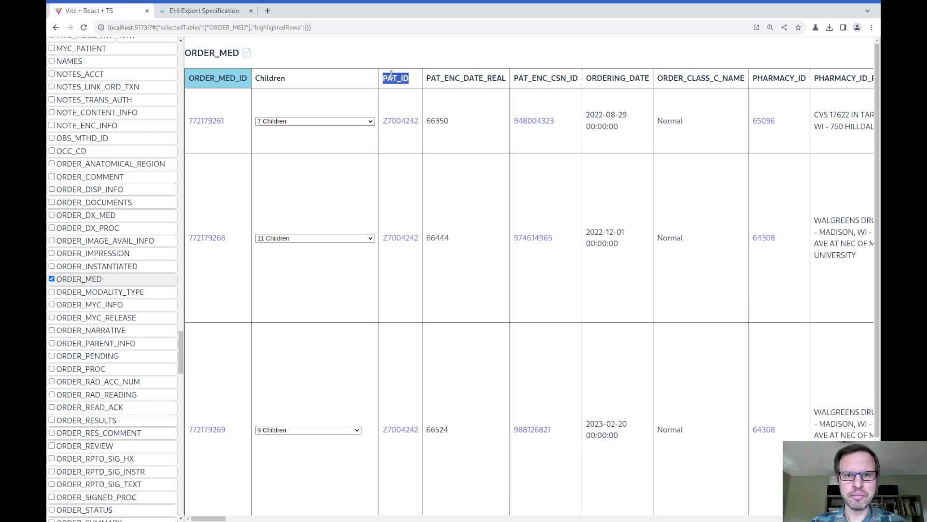
left_click(399, 121)
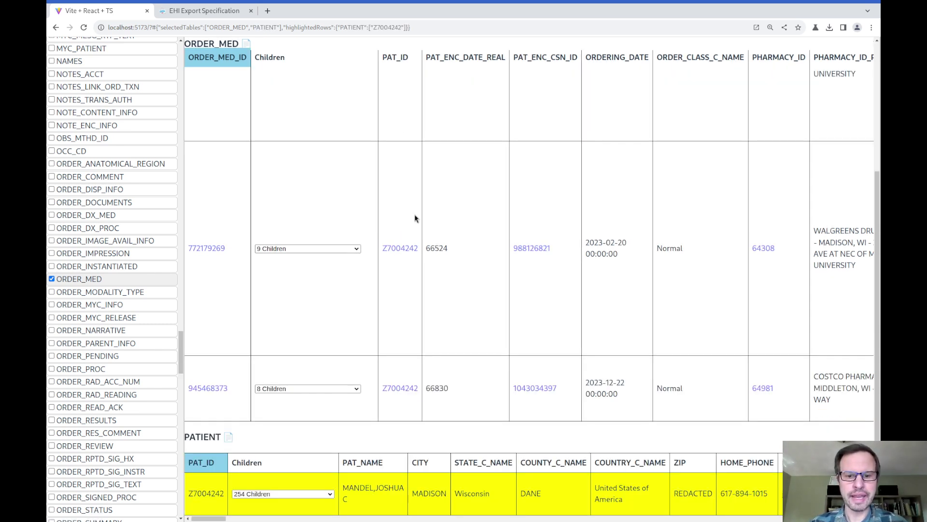
scroll(379, 501, "right", 8)
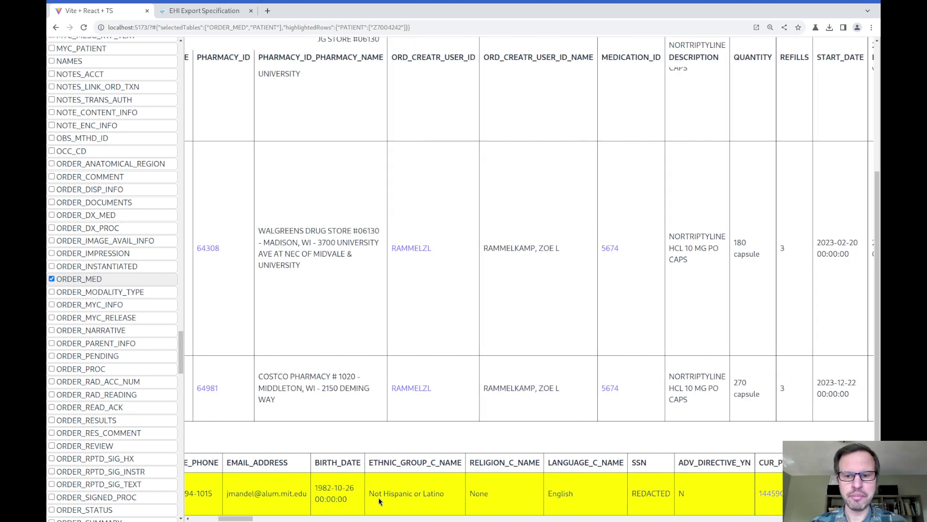
scroll(379, 501, "left", 8)
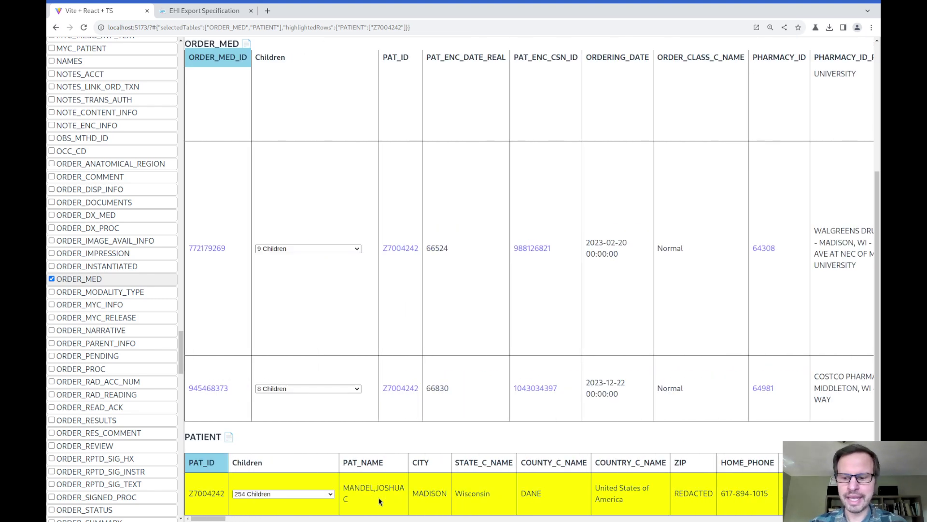
key("alt+Left")
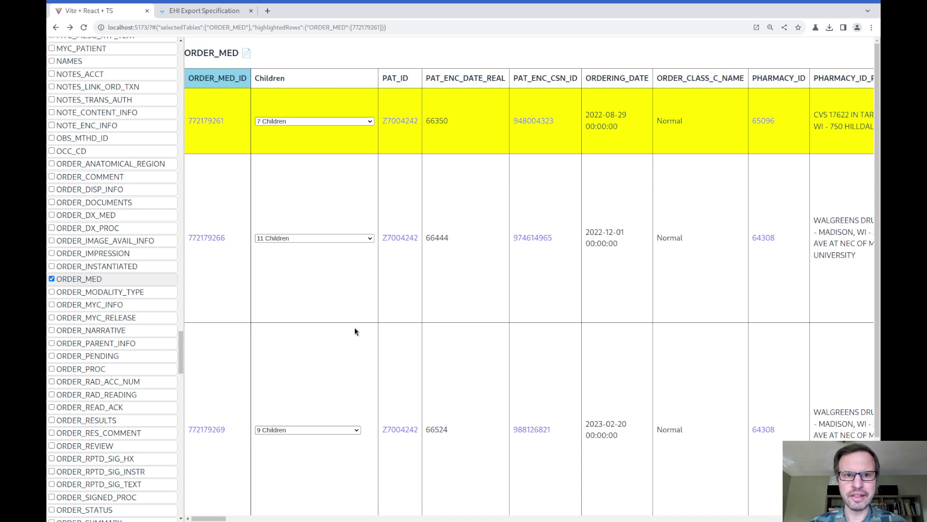
Add the first order's ORDER_DX_MED (1) child record above ORDER_MED and scroll through both tables.
left_click(304, 121)
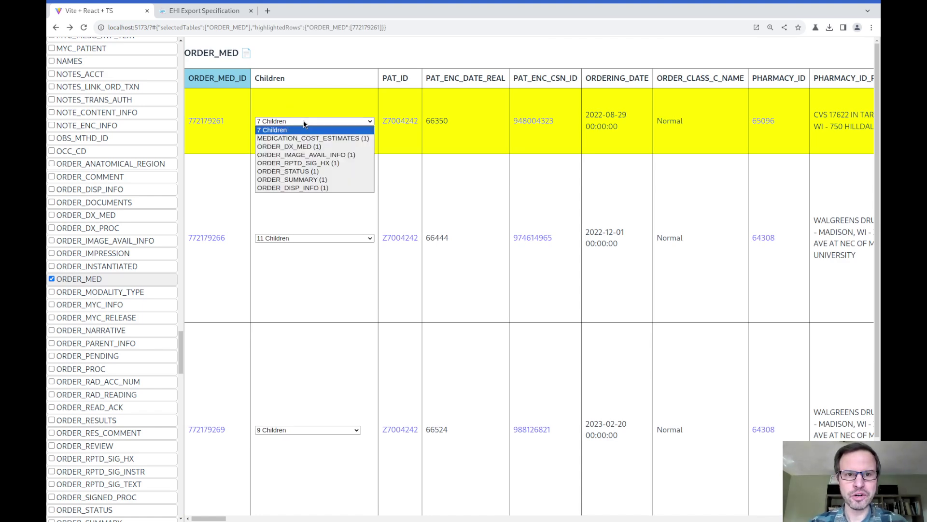
left_click(336, 147)
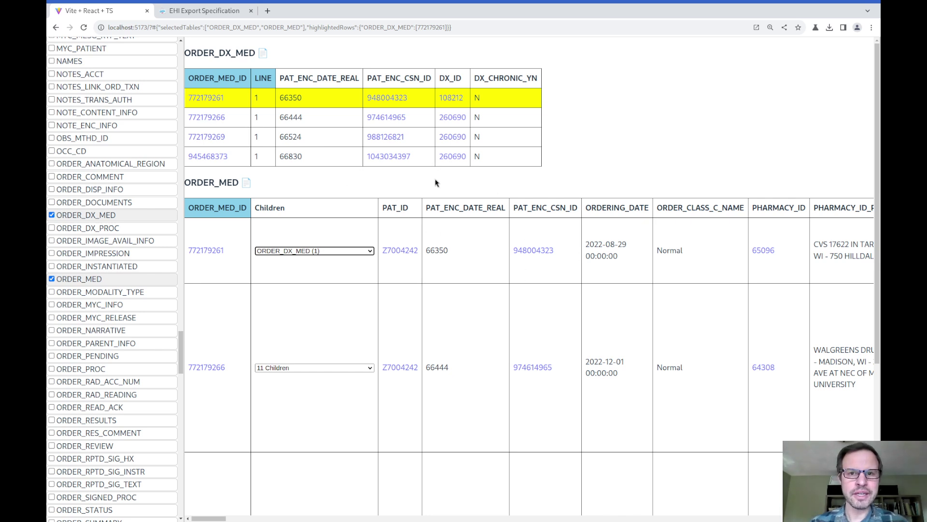
scroll(433, 225, "down", 1)
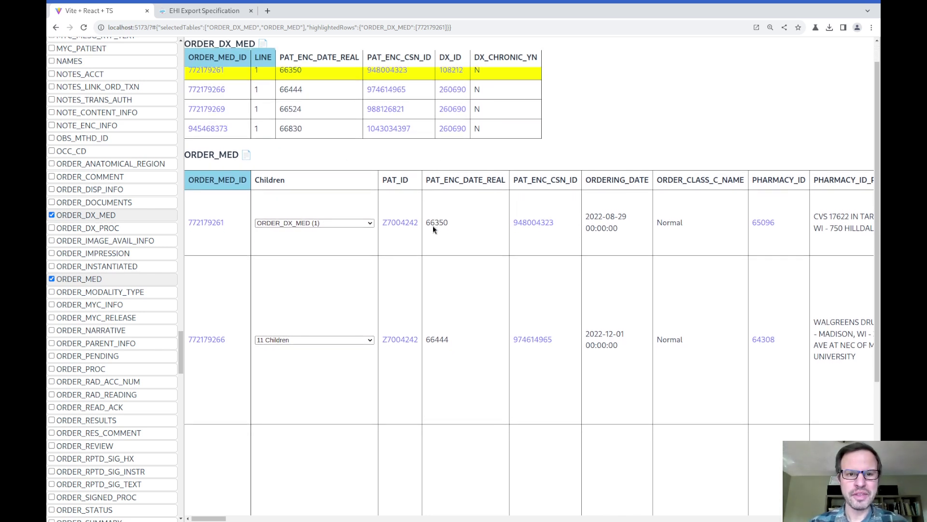
scroll(433, 227, "down", 1)
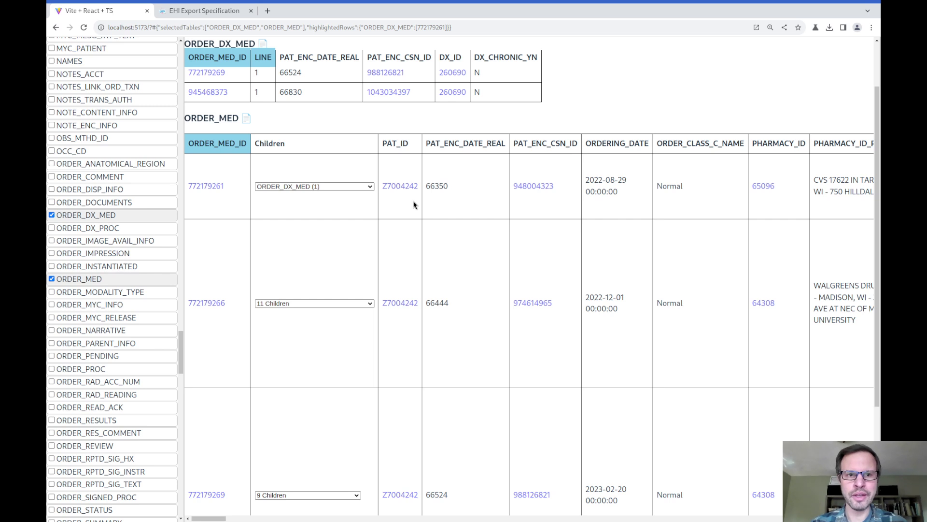
scroll(414, 205, "down", 1)
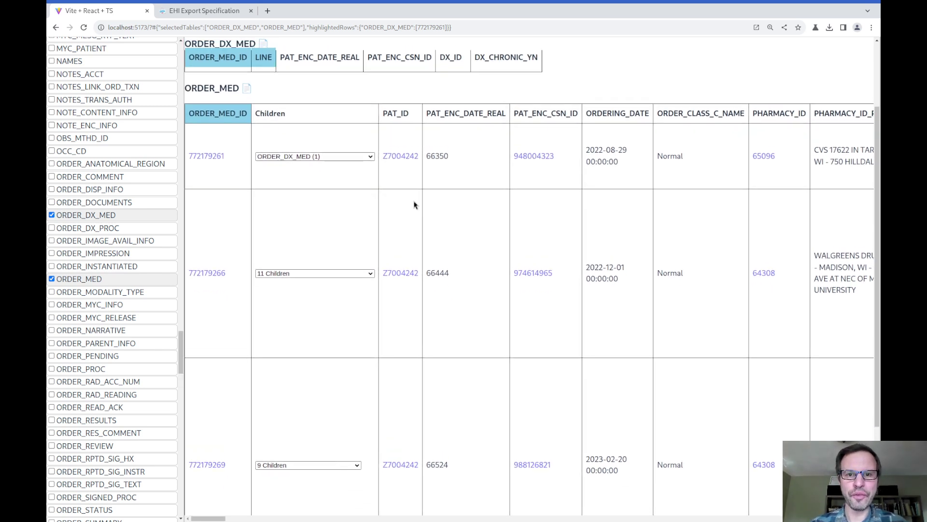
scroll(494, 267, "down", 1)
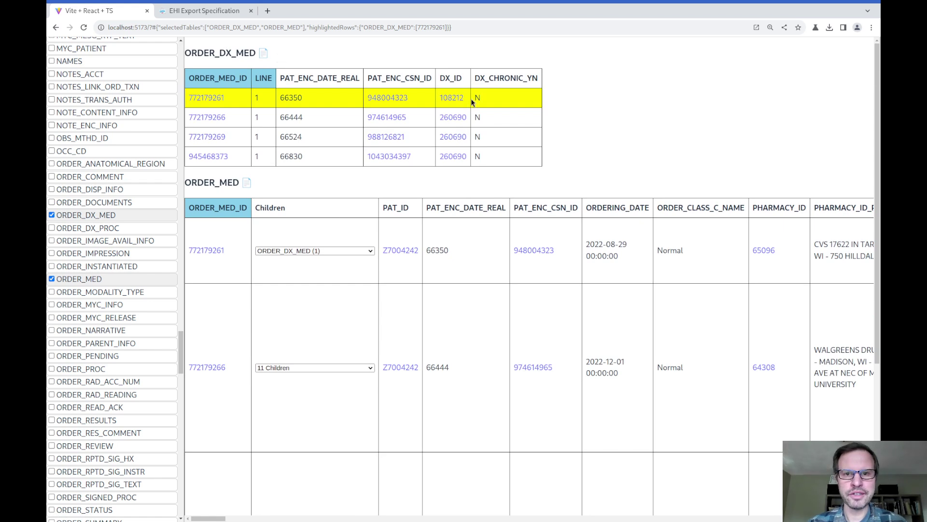
Follow DX_ID 108212 to CLARITY_EDG, confirm it is Primary hypertension, then scroll back to the order tables.
left_click_drag(467, 101, 438, 103)
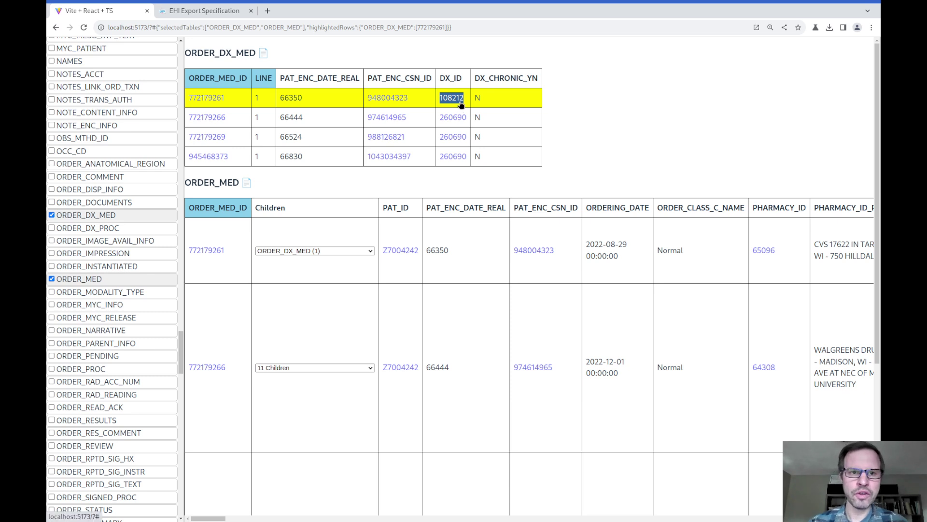
left_click(460, 101)
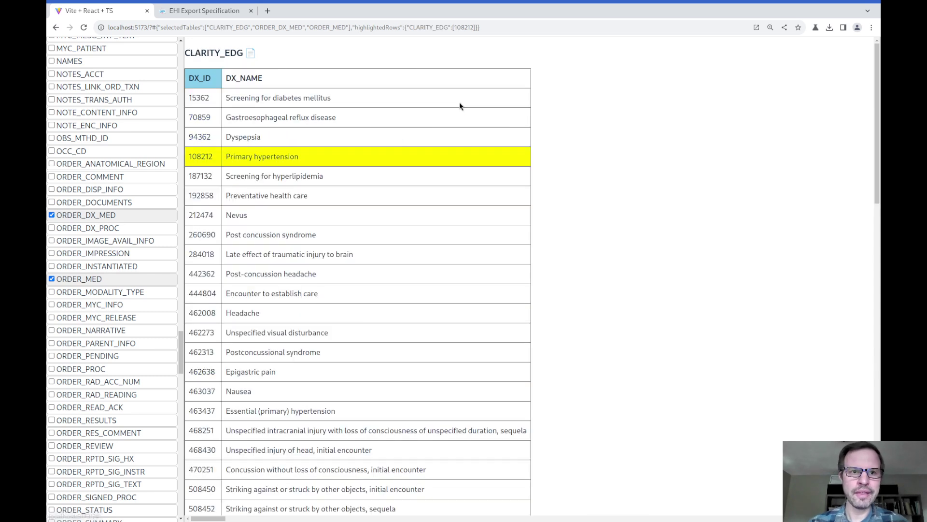
double_click(205, 53)
left_click(245, 158)
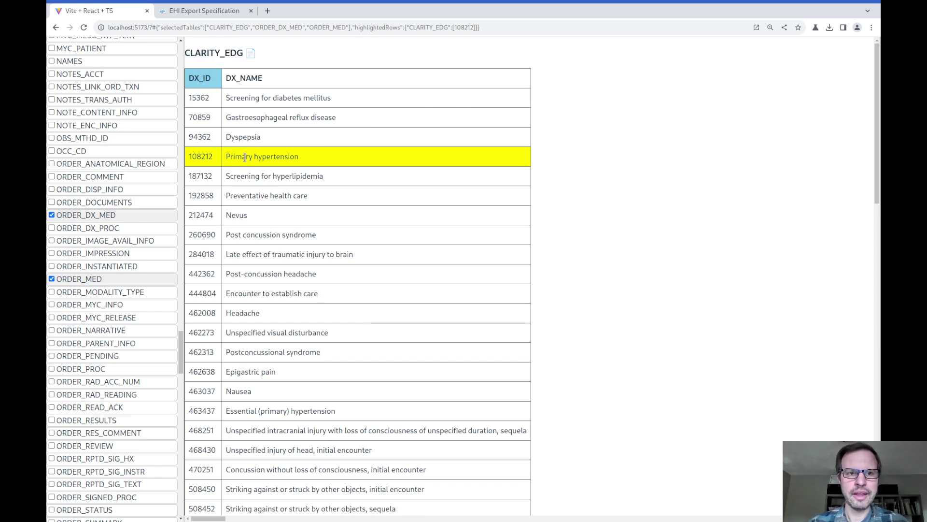
left_click_drag(245, 157, 300, 162)
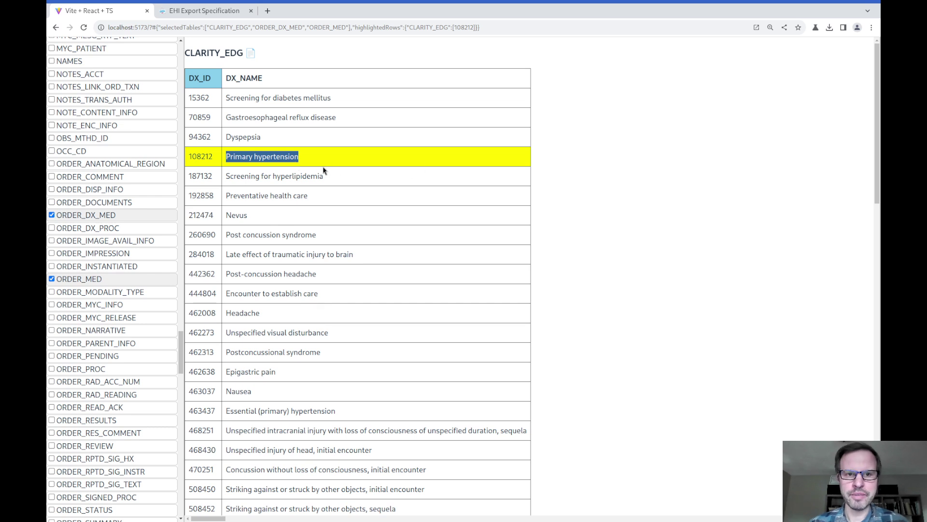
left_click(289, 169)
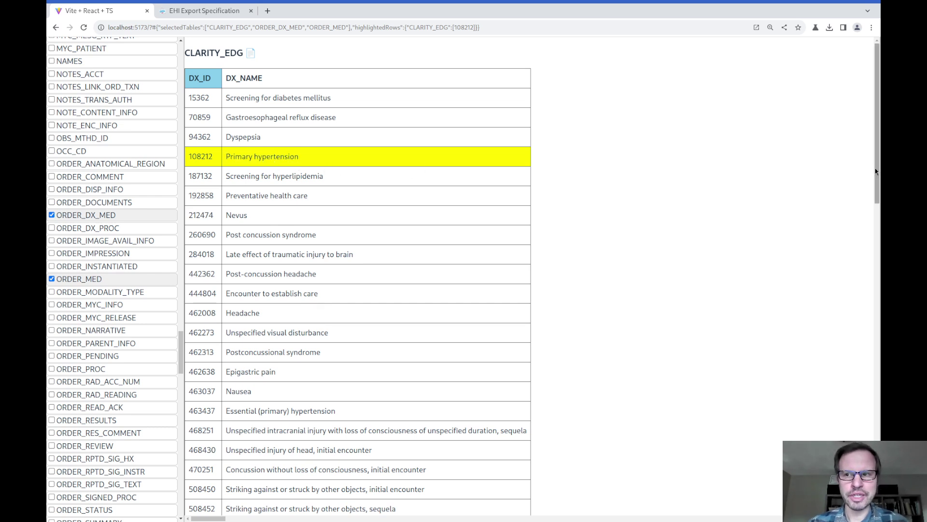
left_click_drag(875, 172, 881, 422)
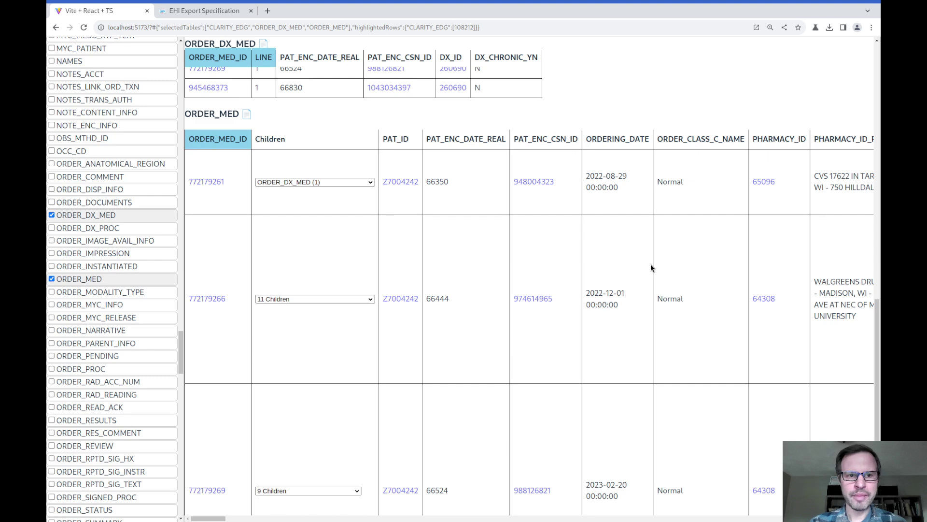
left_click_drag(180, 351, 182, 340)
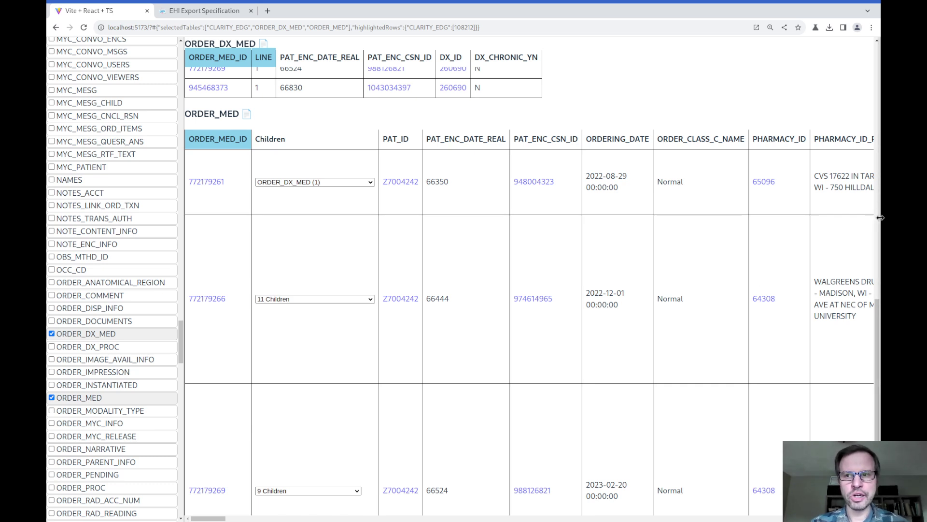
Drag the chat panel open beside the tables and enlarge its system prompt box.
left_click_drag(880, 222, 459, 232)
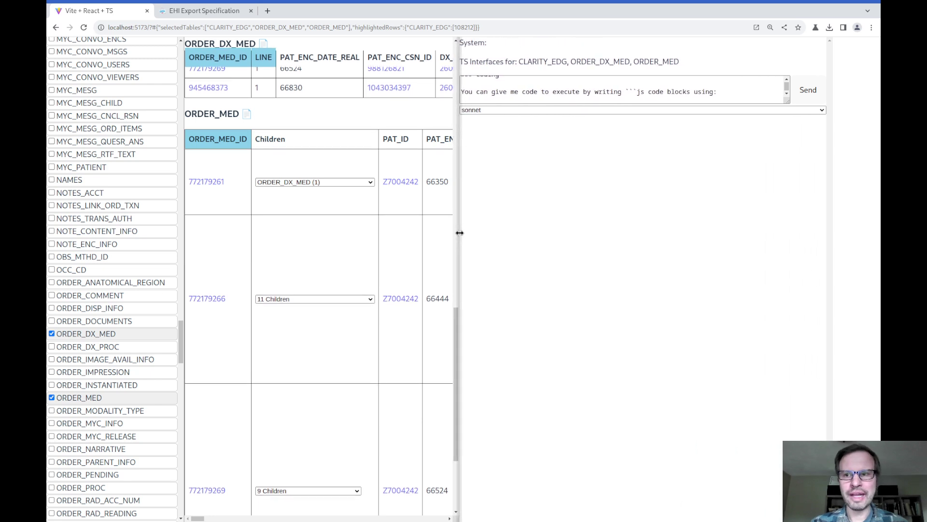
left_click_drag(787, 95, 801, 182)
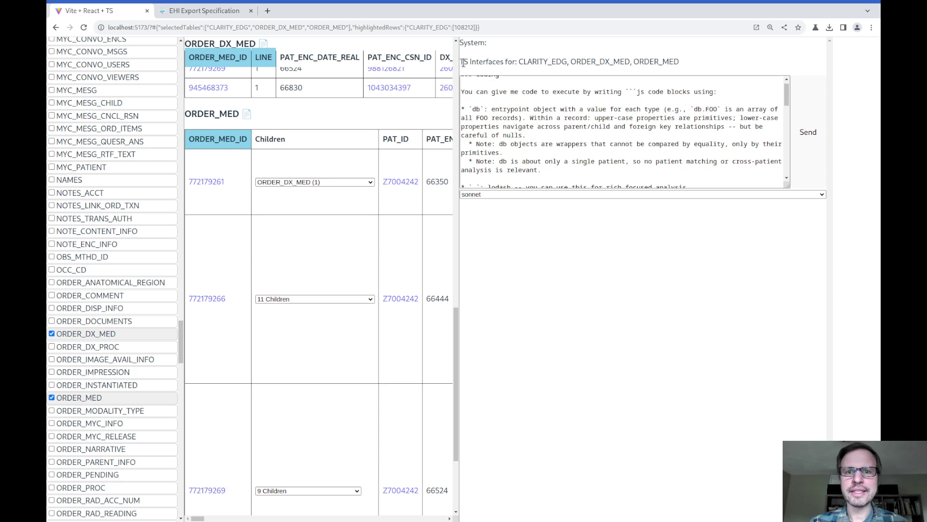
left_click_drag(464, 63, 698, 62)
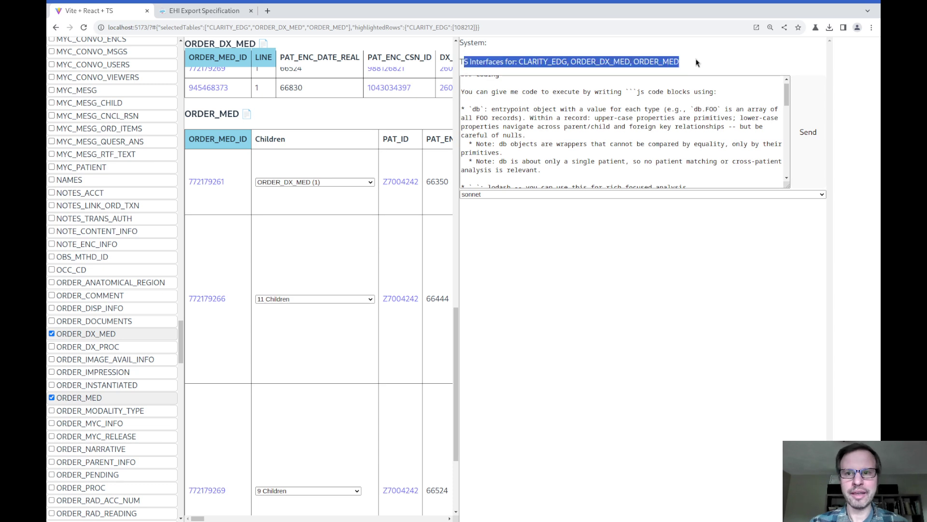
double_click(487, 61)
left_click_drag(487, 61, 462, 61)
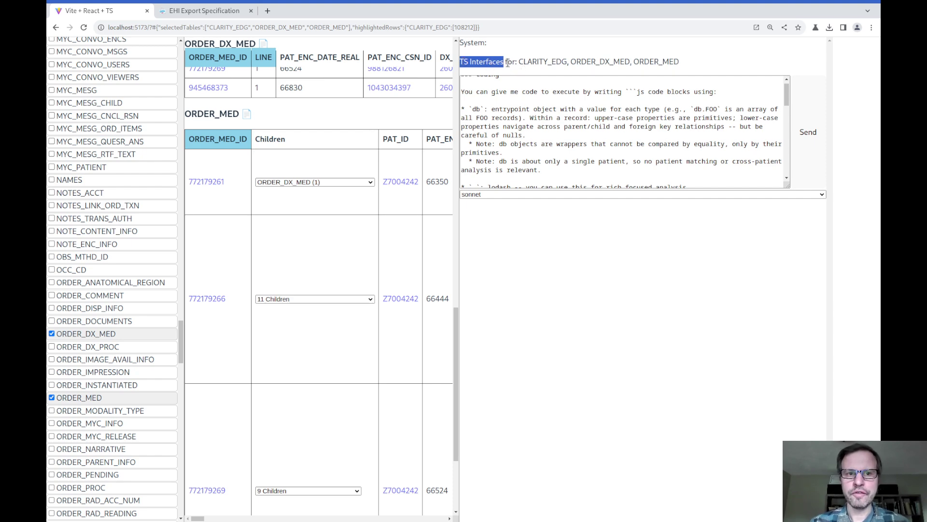
left_click(288, 125)
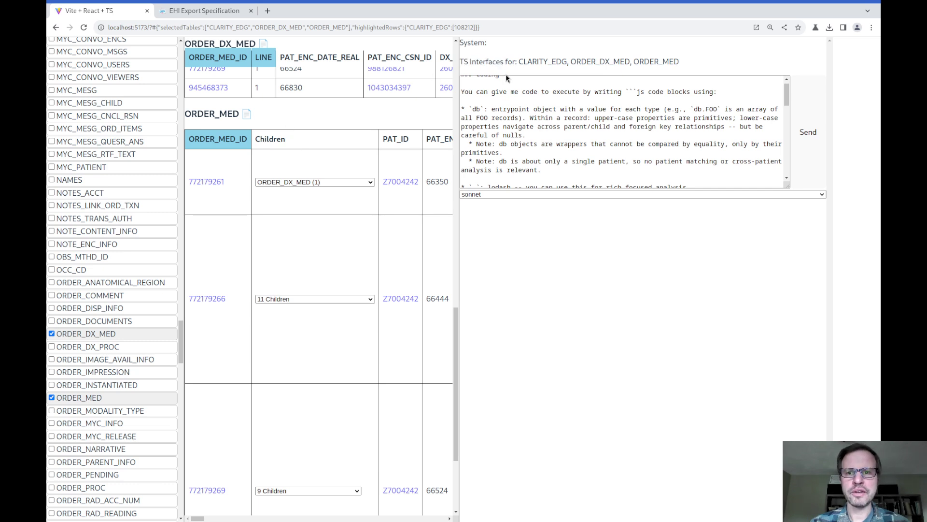
double_click(652, 62)
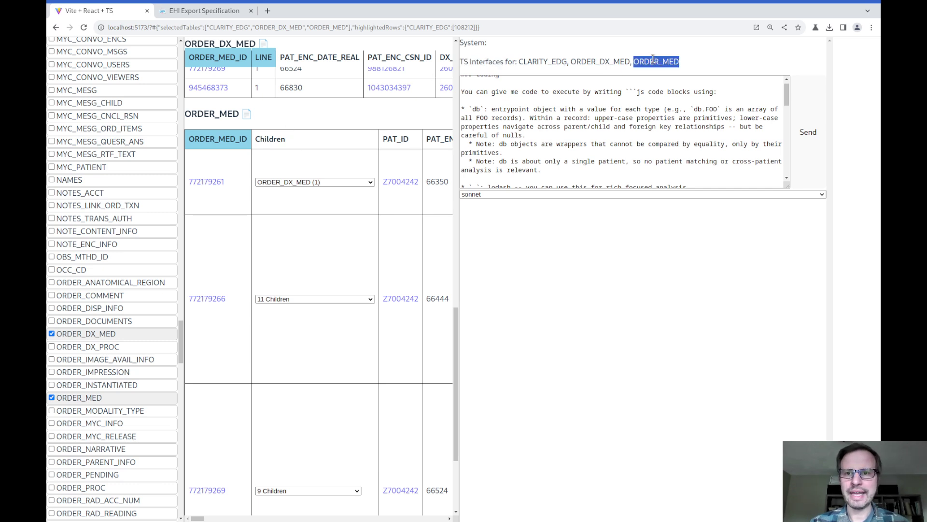
double_click(593, 61)
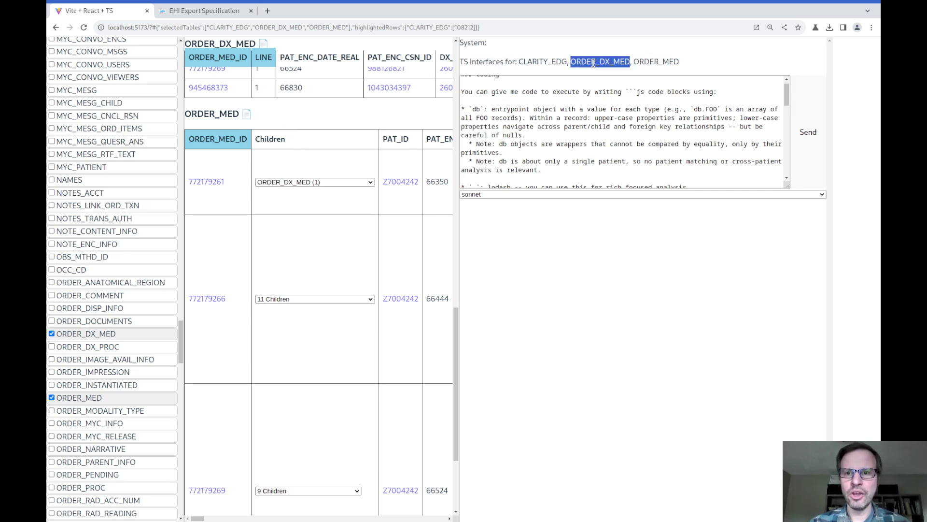
double_click(528, 61)
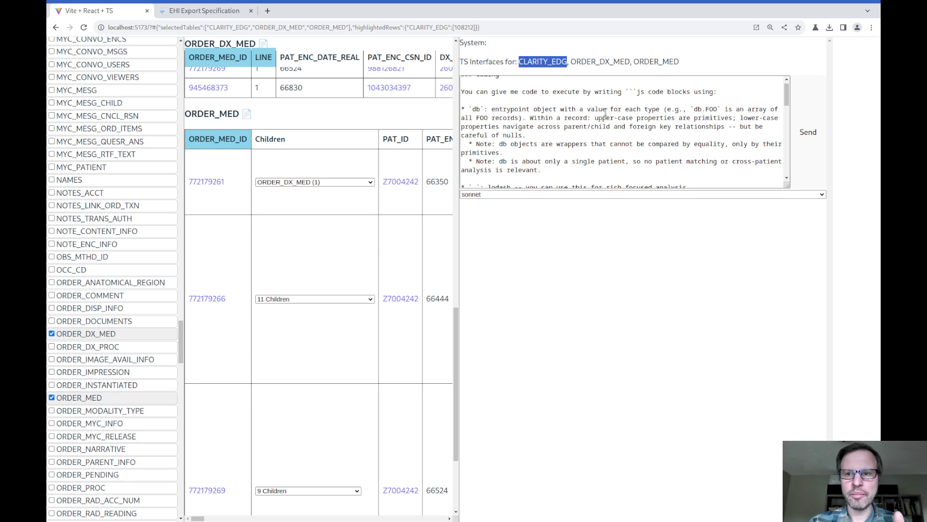
scroll(605, 112, "up", 1)
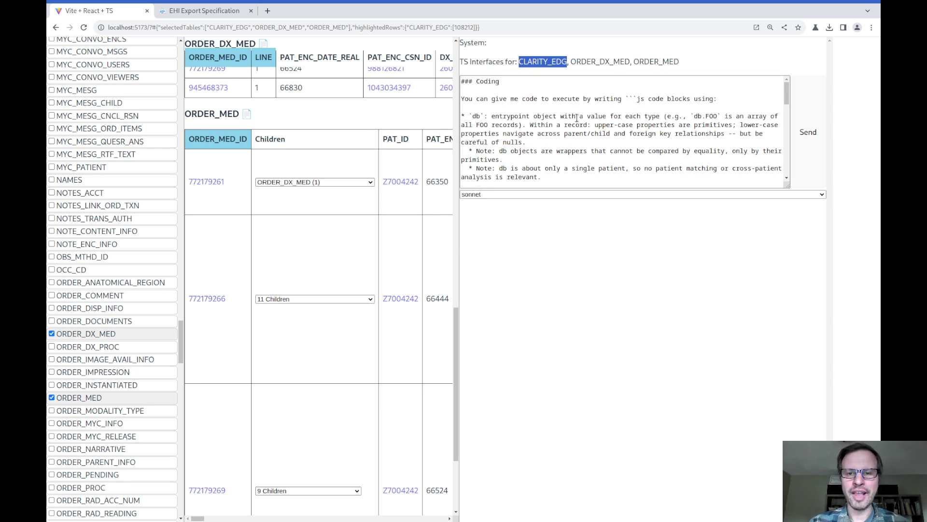
left_click(601, 93)
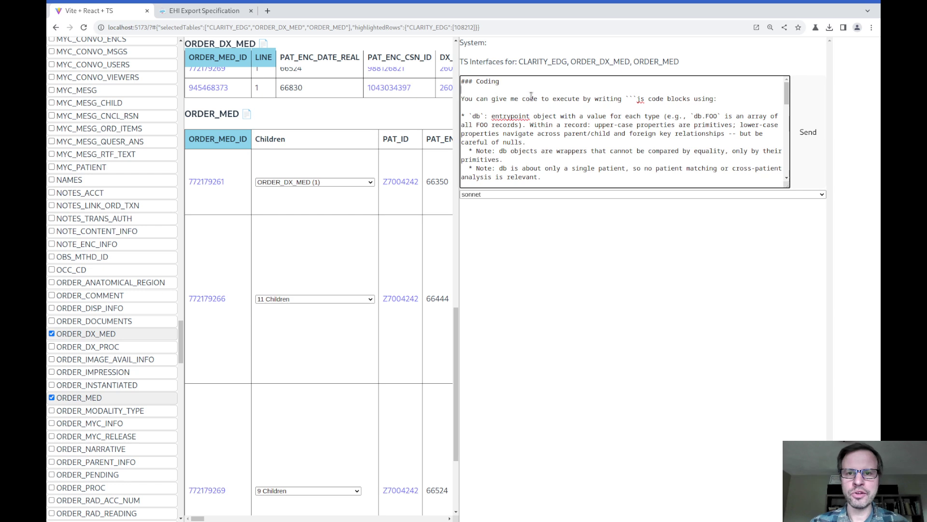
left_click_drag(633, 97, 637, 98)
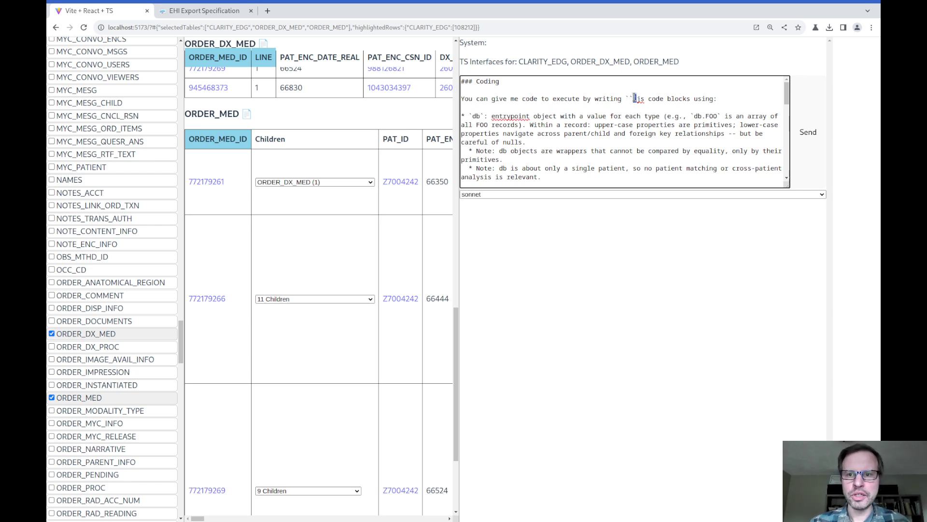
triple_click(531, 71)
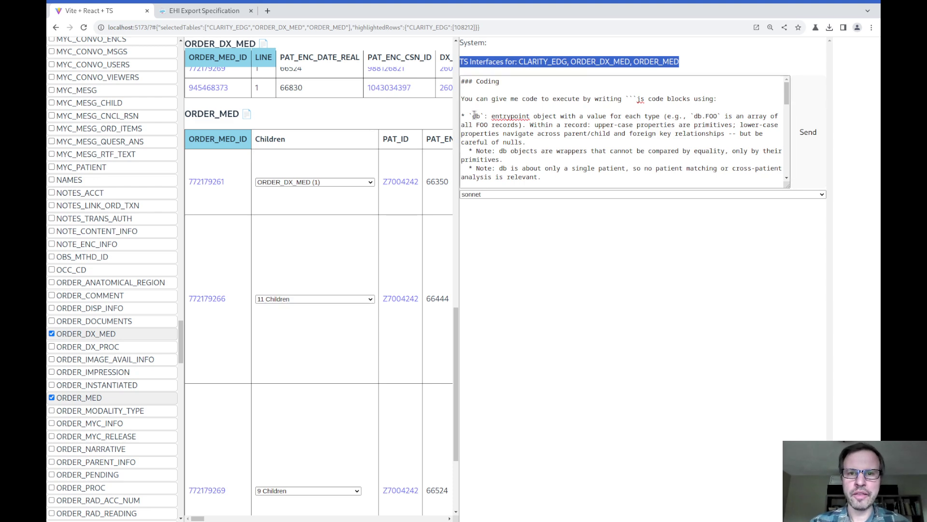
double_click(475, 116)
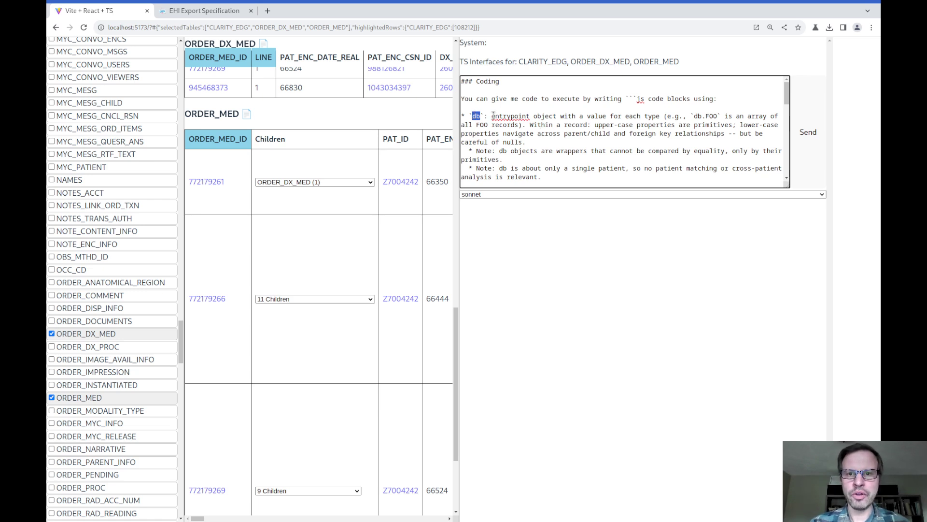
double_click(543, 61)
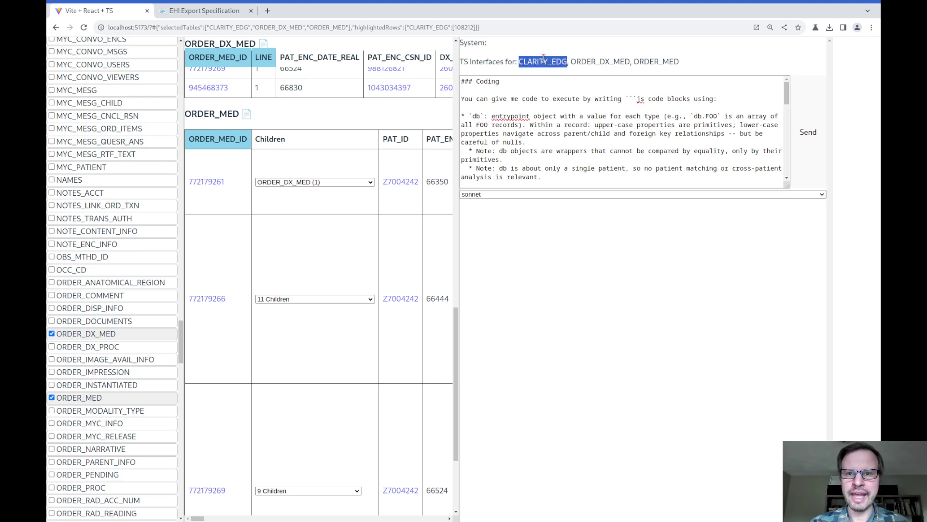
double_click(585, 62)
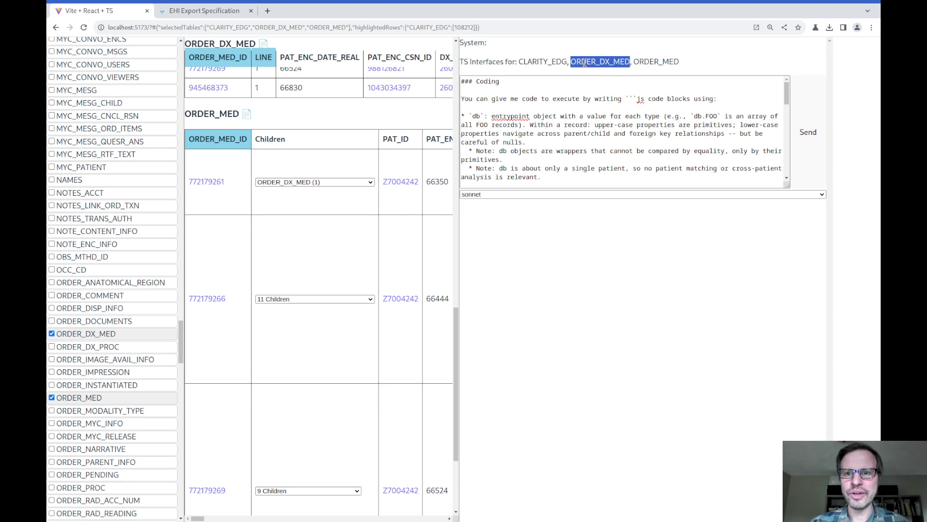
double_click(657, 61)
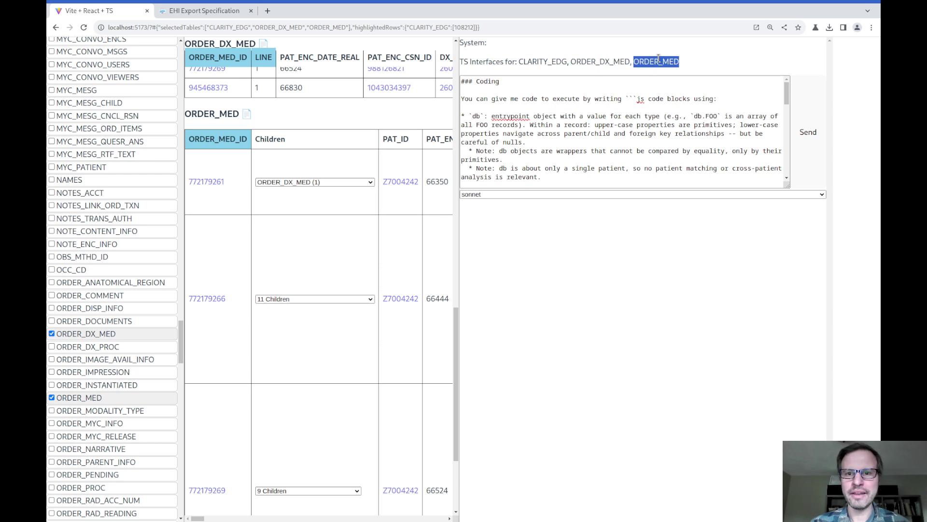
triple_click(544, 144)
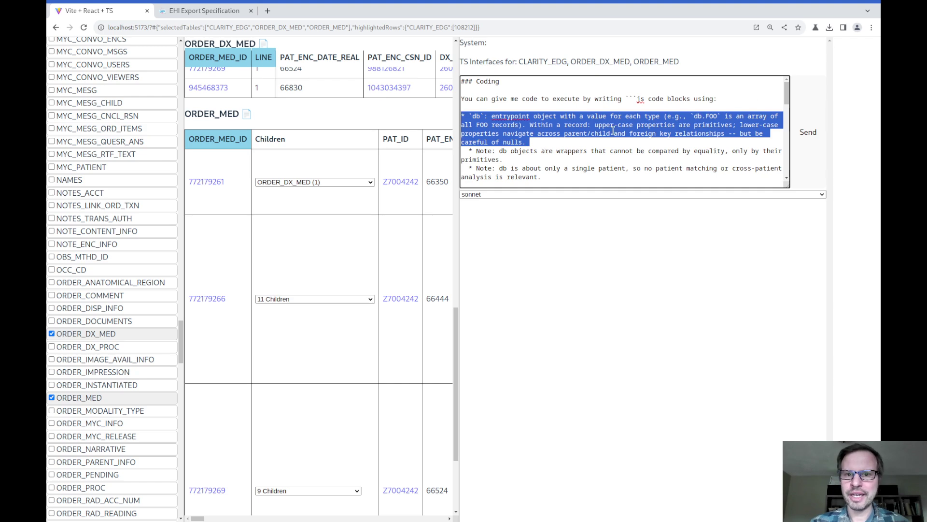
scroll(611, 135, "down", 1)
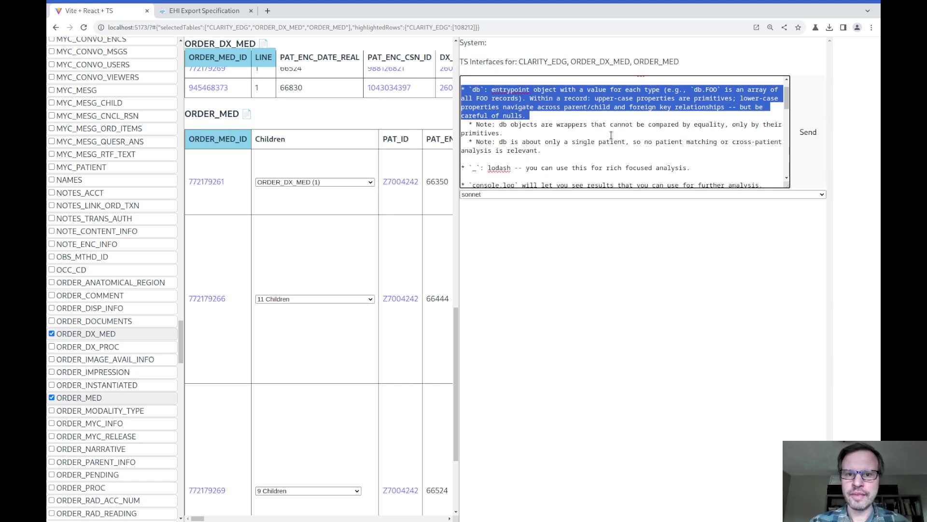
double_click(475, 153)
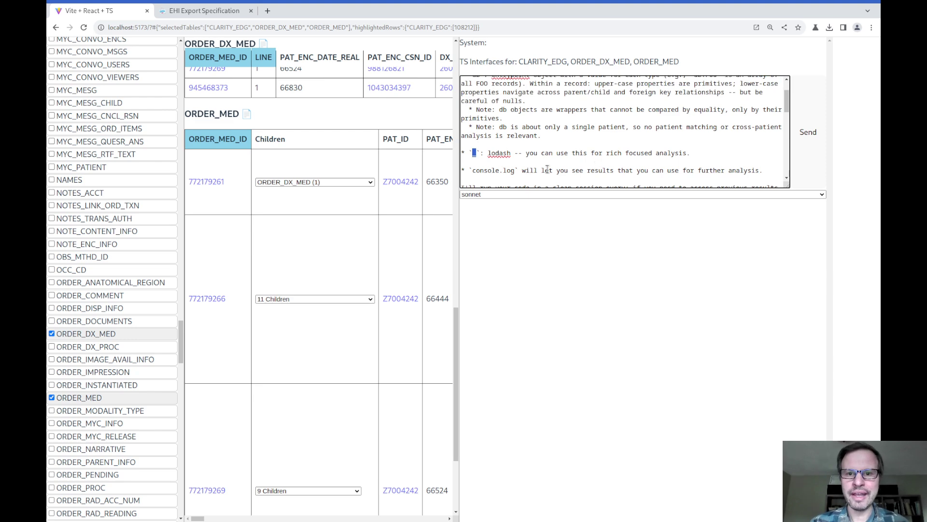
double_click(488, 171)
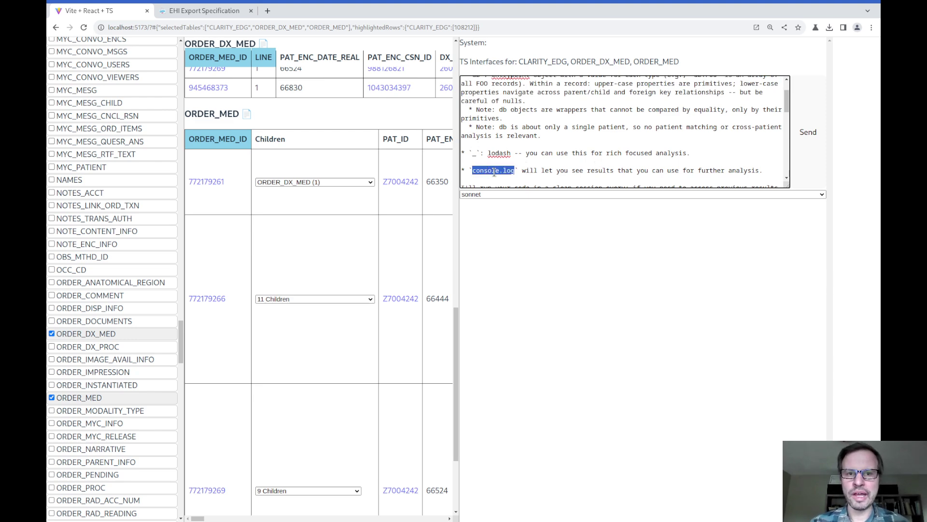
left_click(555, 170)
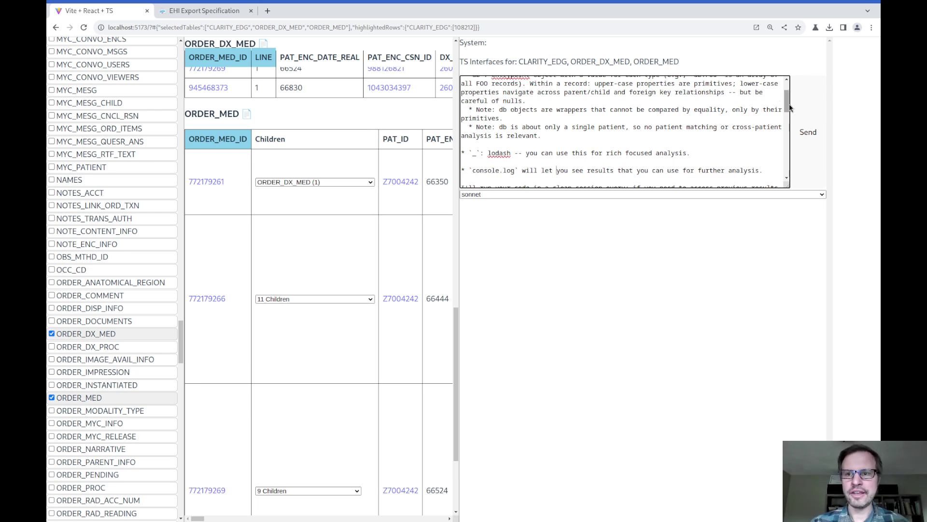
left_click_drag(788, 108, 795, 133)
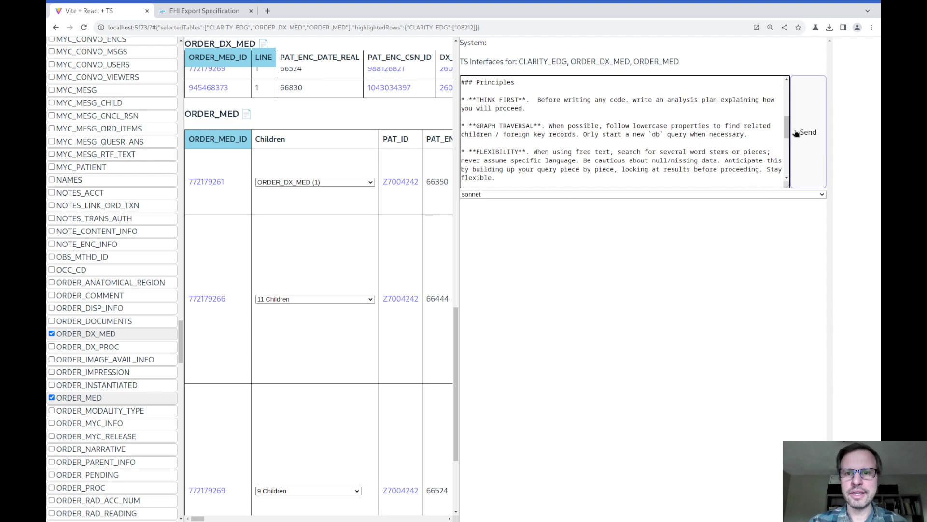
triple_click(615, 106)
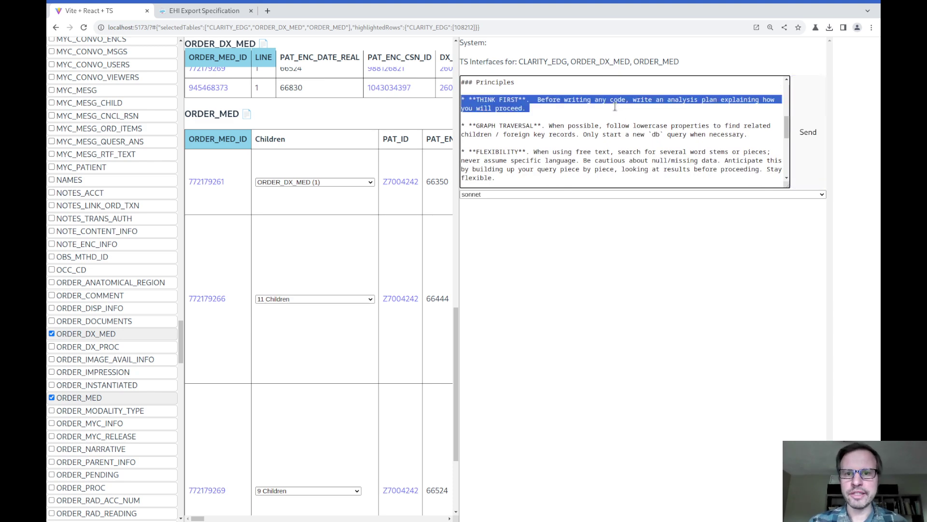
triple_click(727, 127)
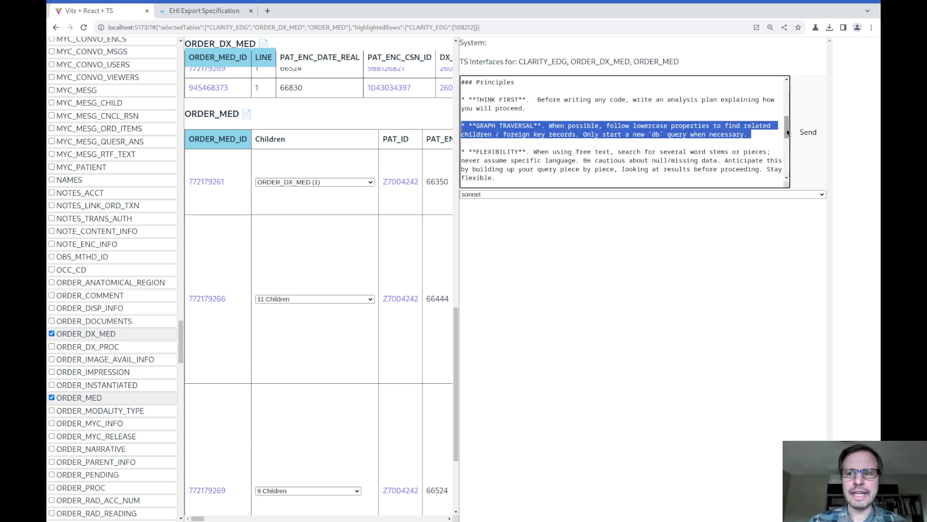
left_click_drag(787, 132, 786, 142)
triple_click(658, 124)
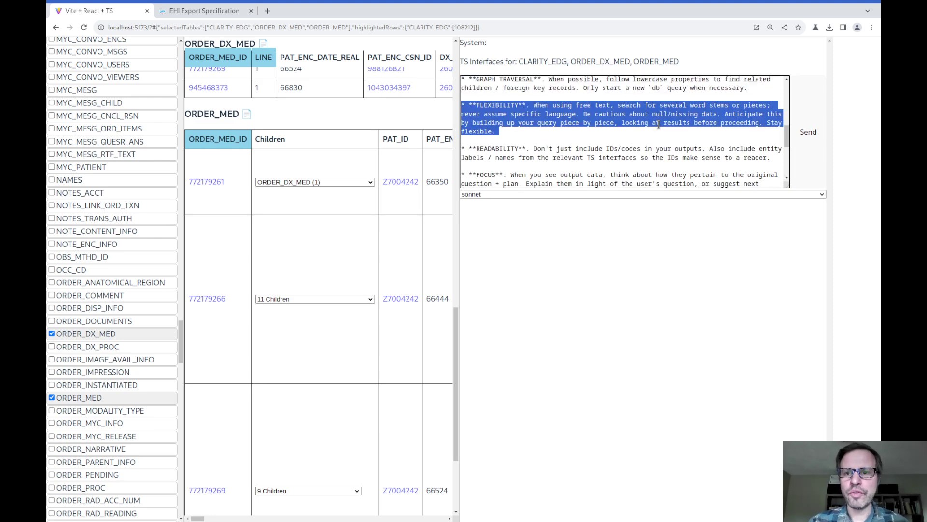
triple_click(718, 158)
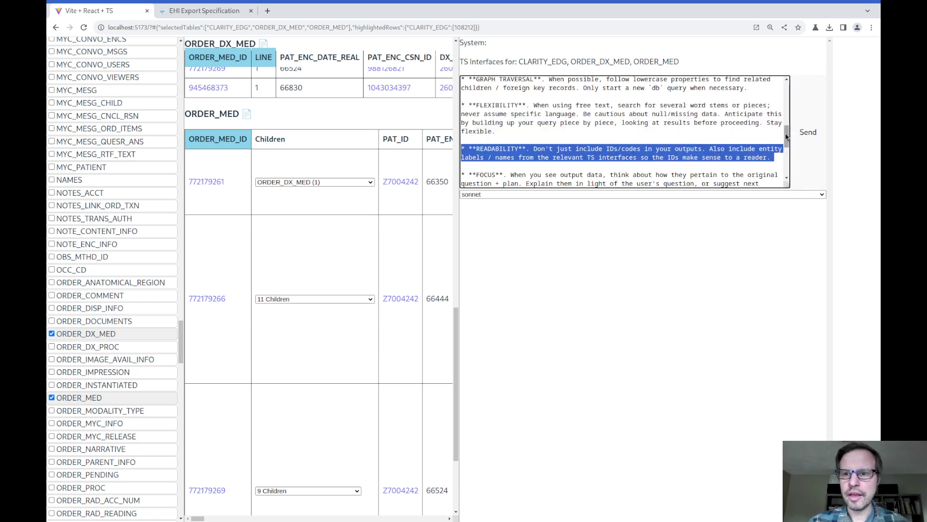
left_click_drag(786, 137, 790, 177)
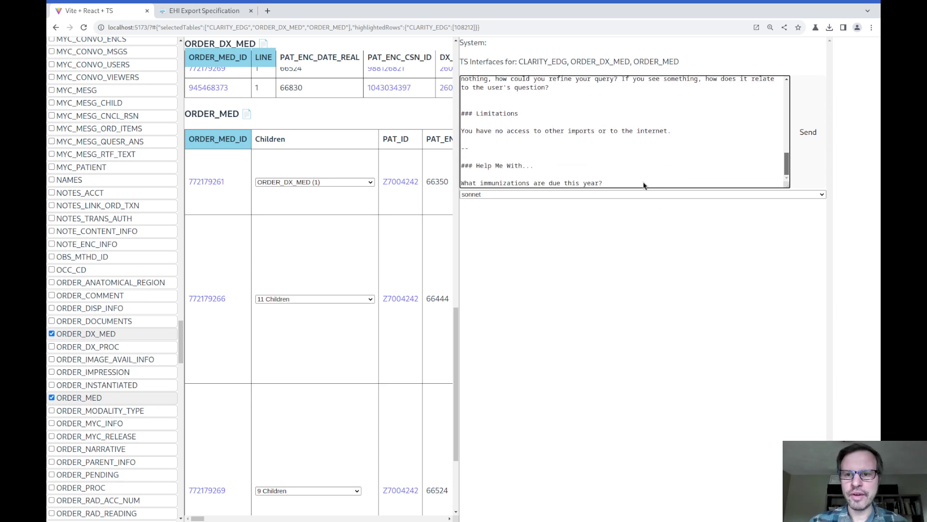
Replace the prompt's question with 'What problems do I have and what medications do I take for them?', keeping sonnet.
left_click(673, 262)
triple_click(585, 182)
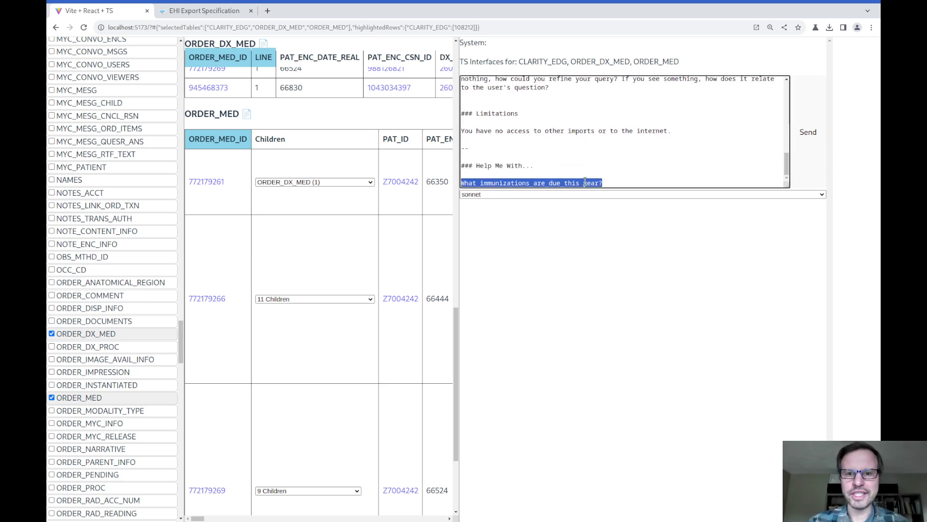
type("What problems do I have and what medications do I take for them?")
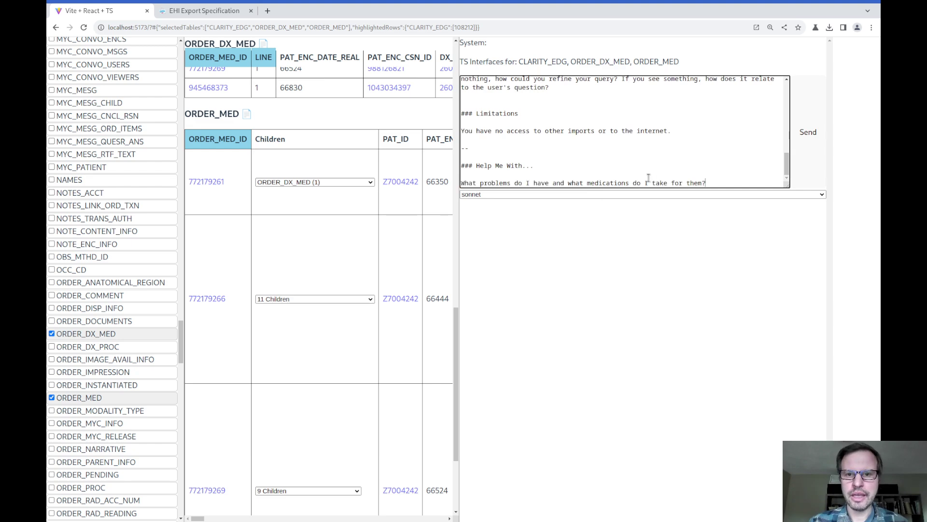
left_click_drag(538, 184, 722, 184)
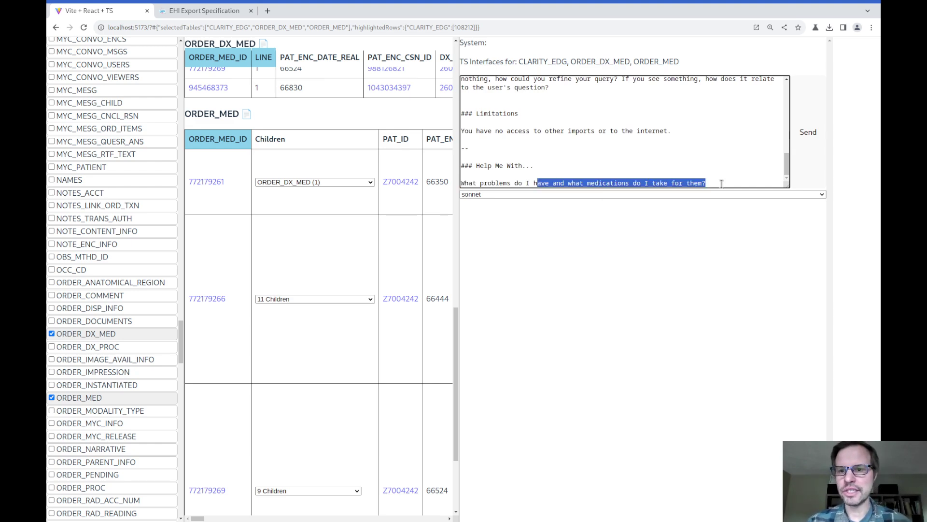
left_click(722, 184)
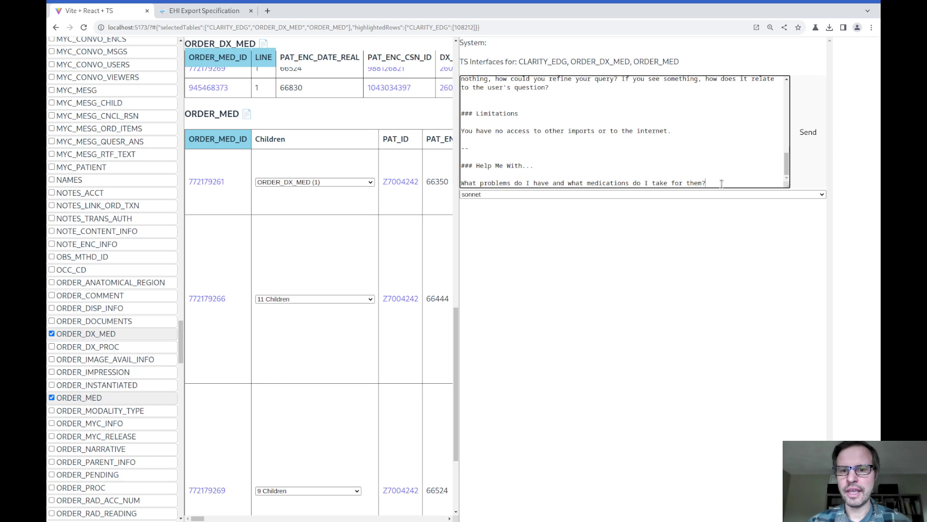
left_click(693, 195)
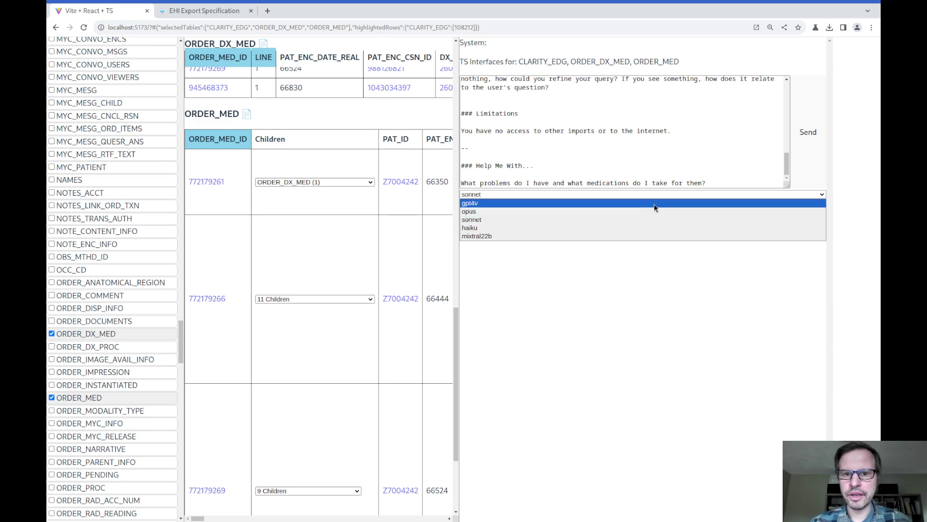
left_click(579, 222)
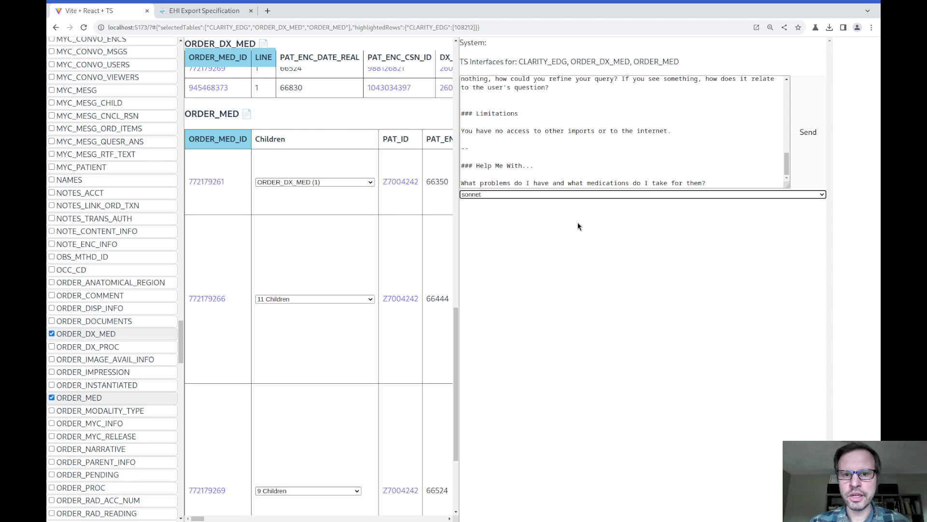
Send the question to sonnet and review its analysis plan with the starter ORDER_MED query.
left_click(809, 146)
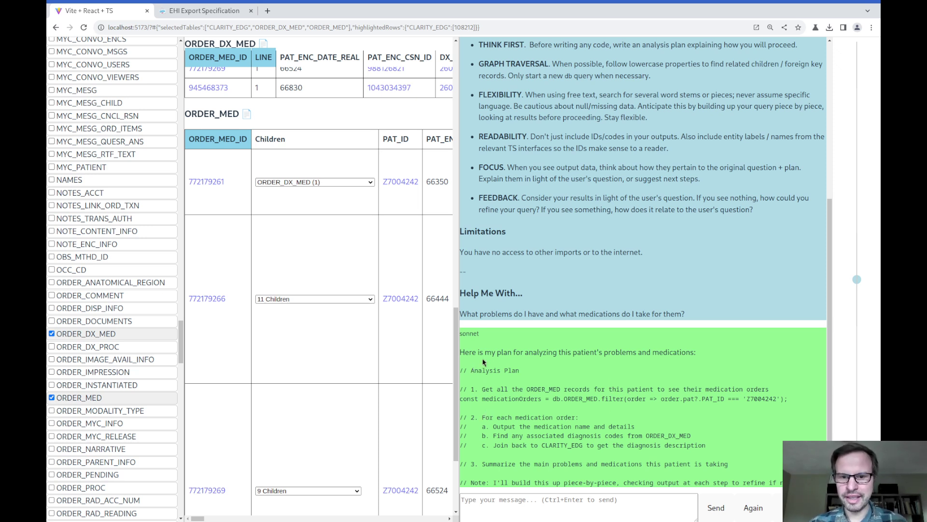
left_click_drag(482, 366, 733, 464)
left_click(733, 464)
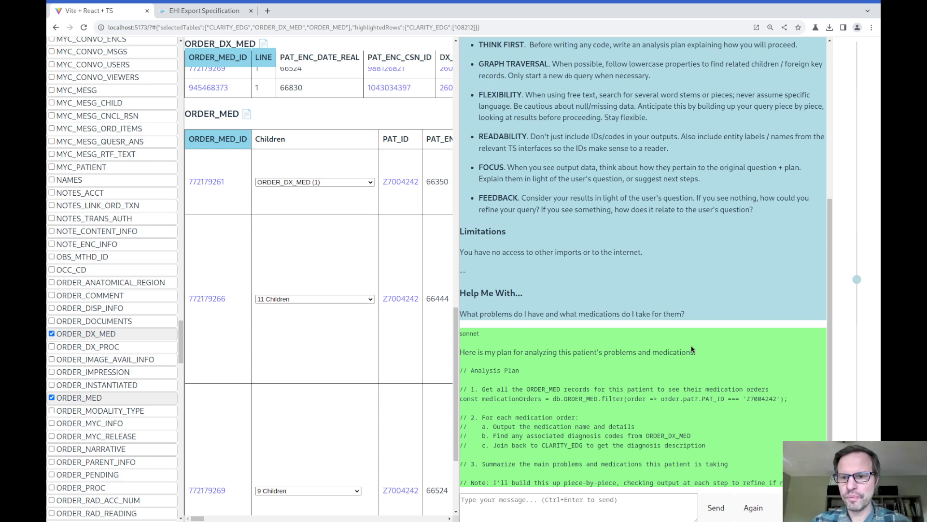
Post the canned 'no output' reply asking sonnet for one runnable JS code block.
left_click_drag(692, 347, 723, 437)
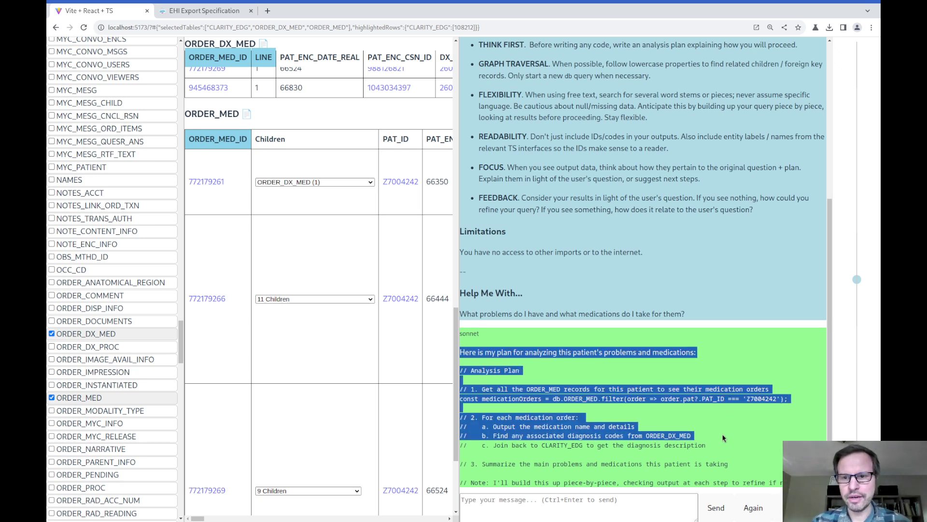
left_click(723, 437)
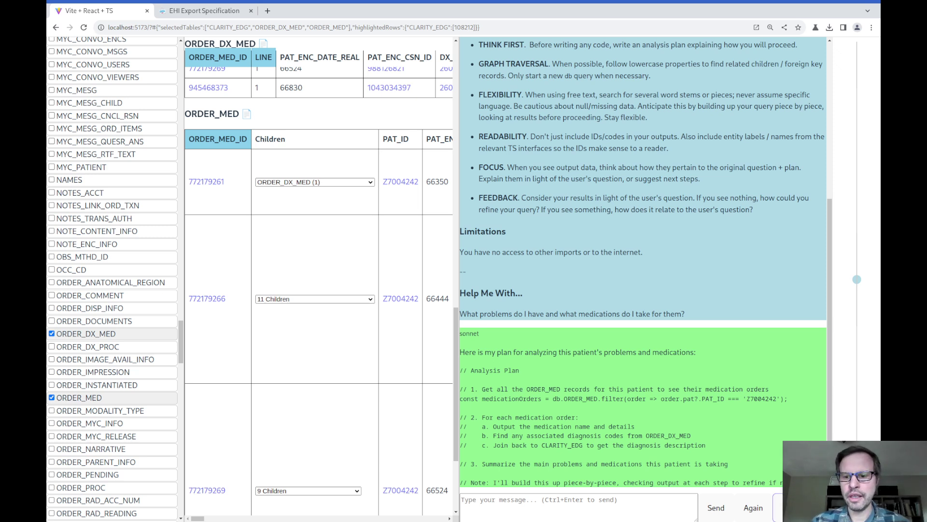
left_click(775, 508)
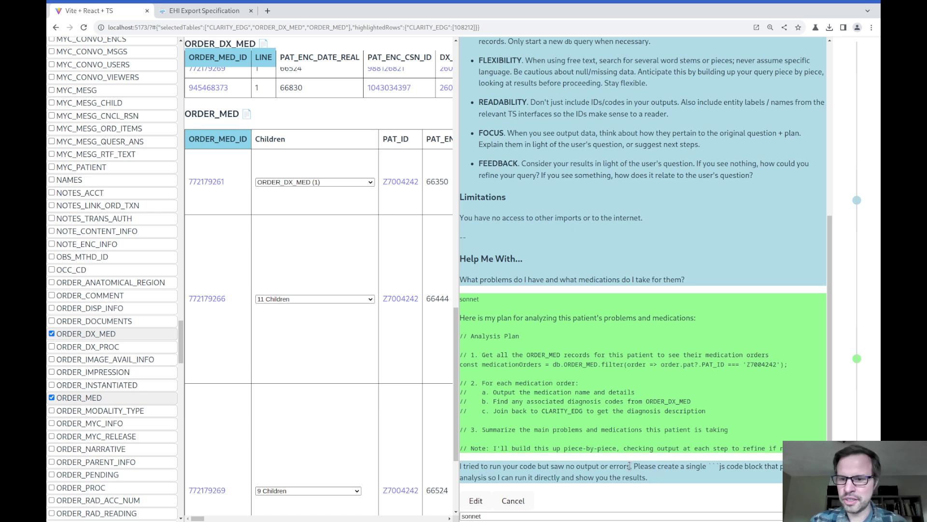
left_click_drag(629, 466, 667, 485)
Scroll to Sonnet's full code block and select its db.ORDER_MED.filter query call.
left_click(682, 428)
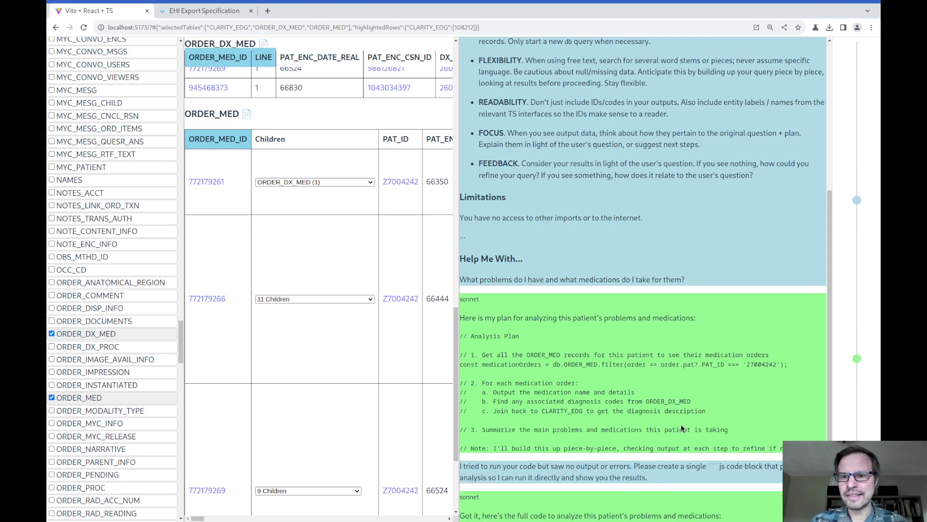
scroll(682, 425, "down", 5)
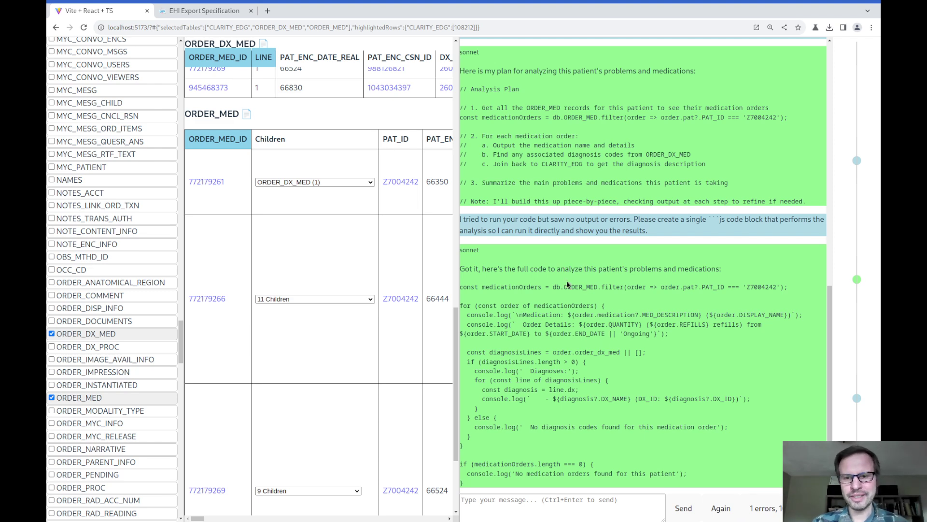
left_click_drag(767, 273, 763, 418)
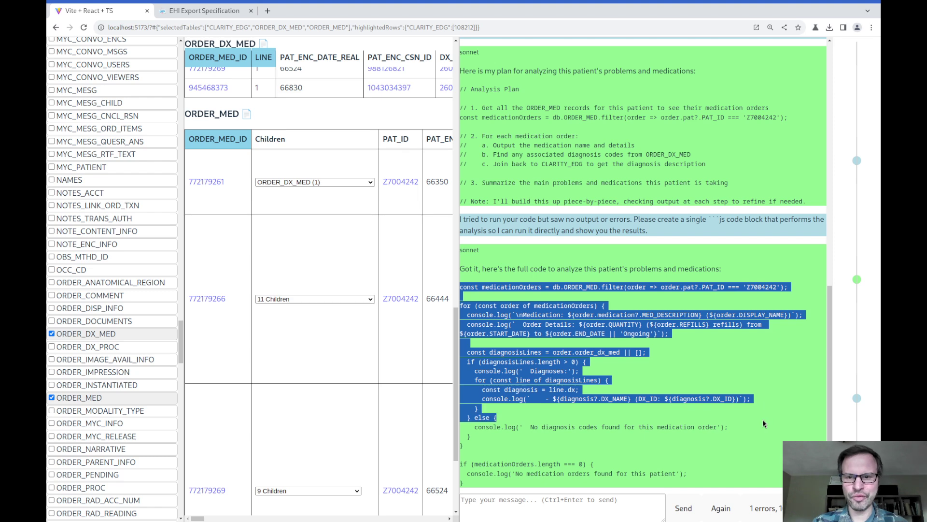
left_click(763, 419)
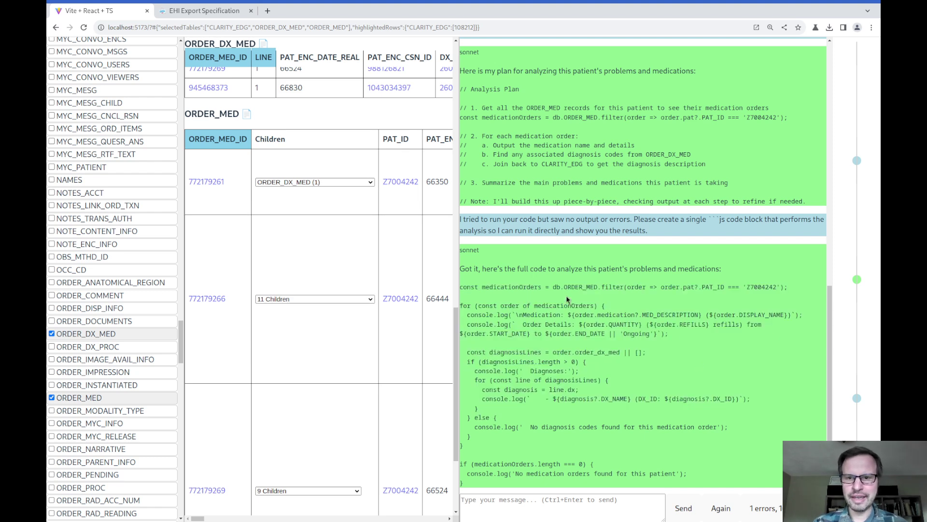
double_click(570, 285)
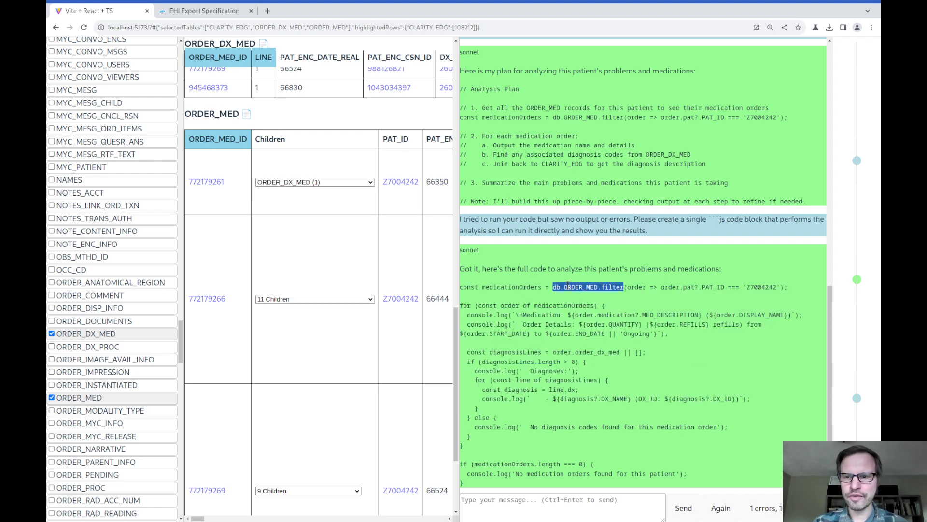
Send Sonnet the '1 errors' report and pick out the missing MED_DESCRIPTION property.
left_click(773, 519)
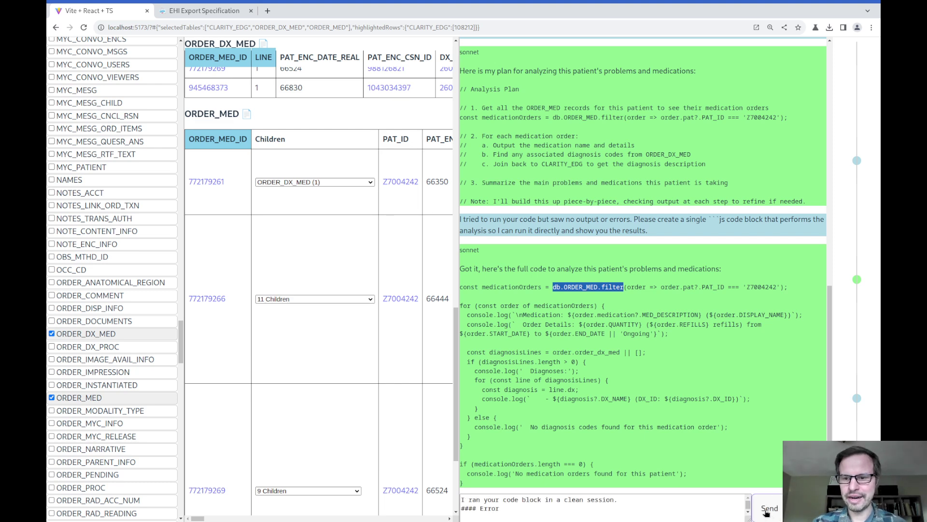
left_click(765, 513)
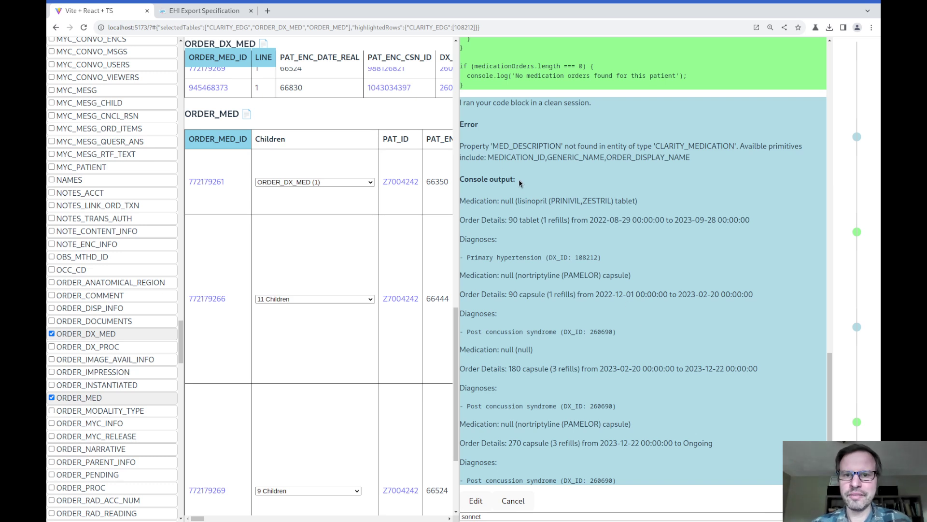
left_click_drag(471, 144, 528, 144)
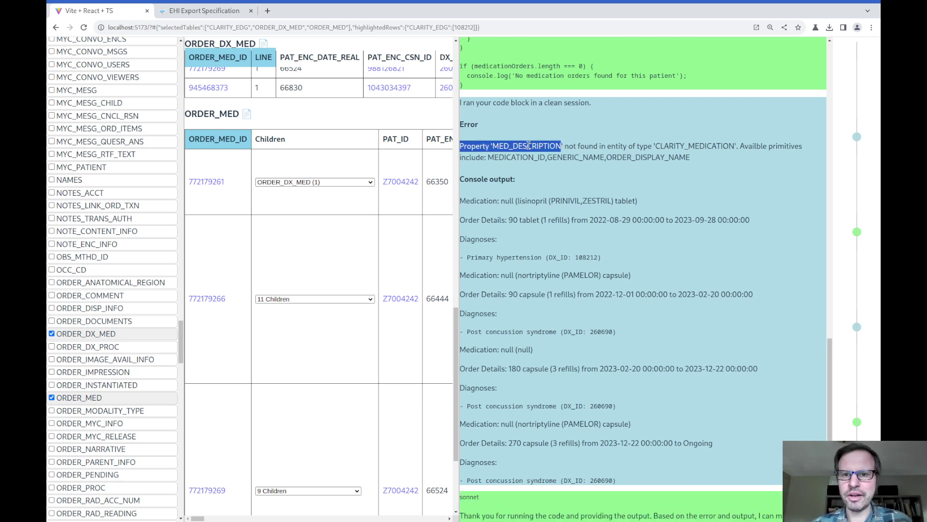
double_click(529, 146)
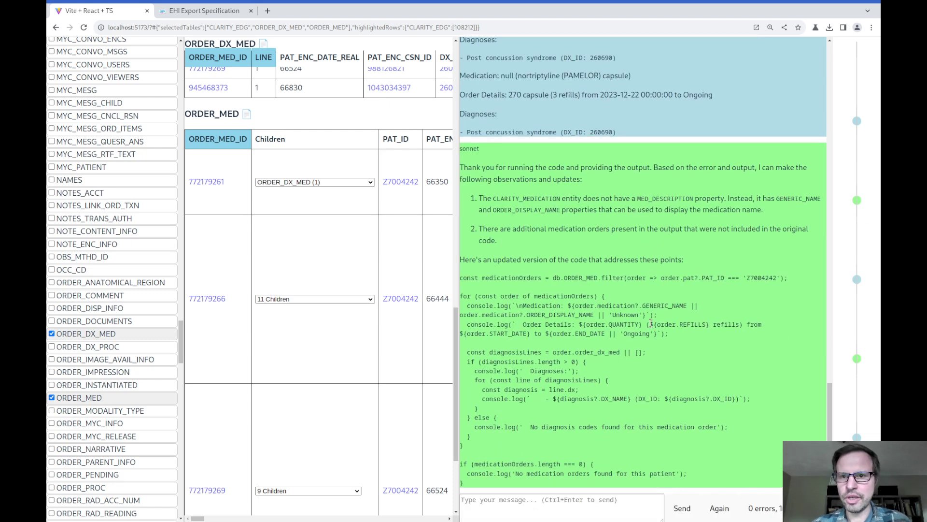
Review Sonnet's GENERIC_NAME fix and load the '0 errors' console output into the reply.
left_click_drag(652, 167, 660, 180)
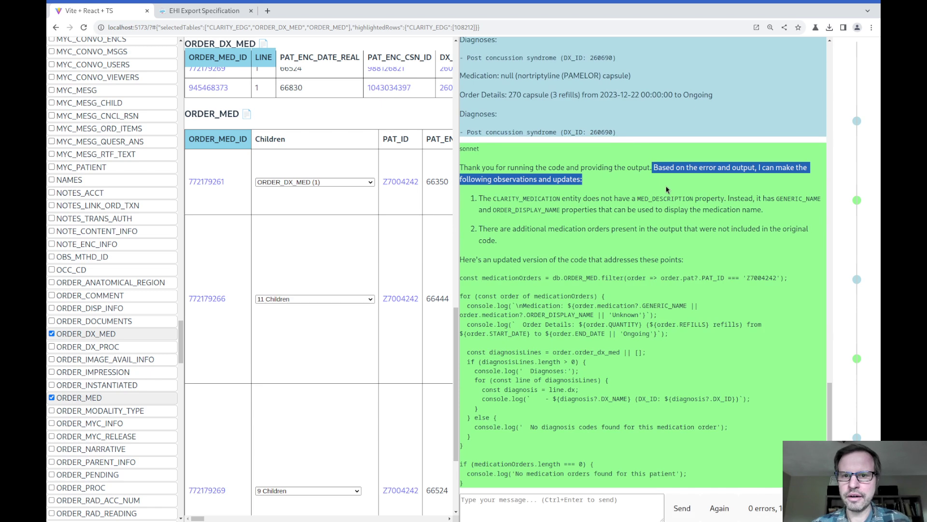
left_click(667, 189)
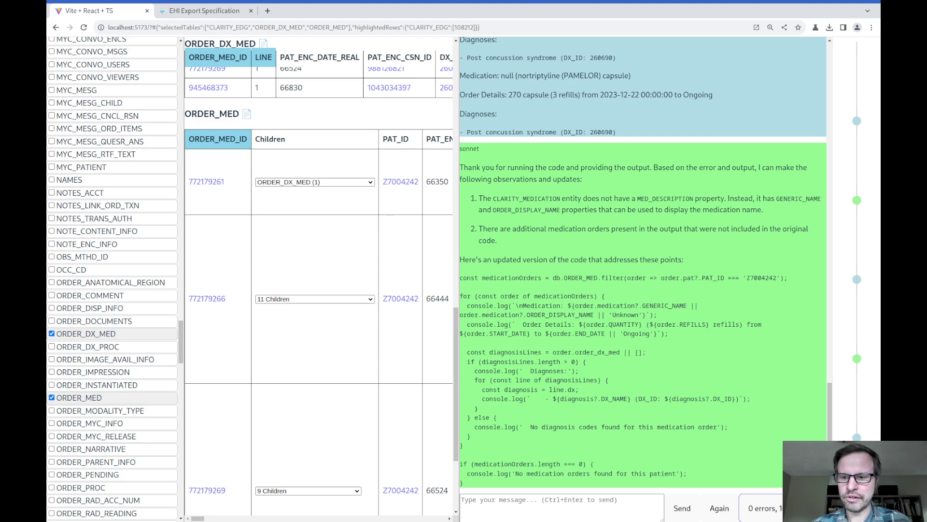
left_click(760, 507)
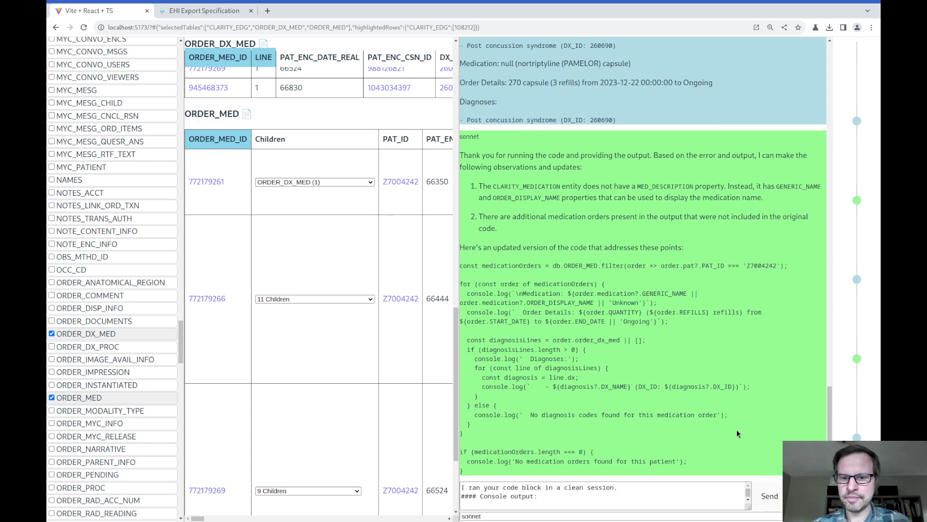
Send the console output and highlight Lisinopril, Primary hypertension, Nortriptyline and Post concussion syndrome.
left_click(763, 507)
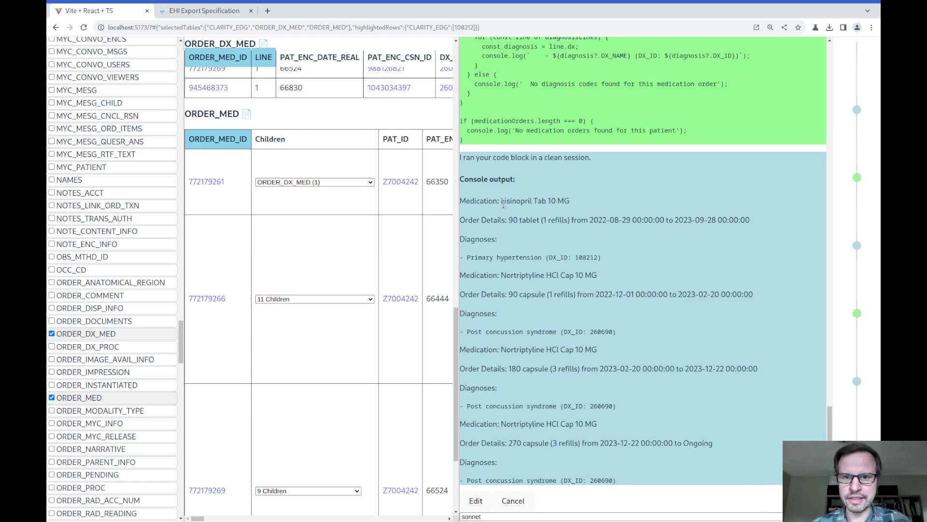
triple_click(482, 199)
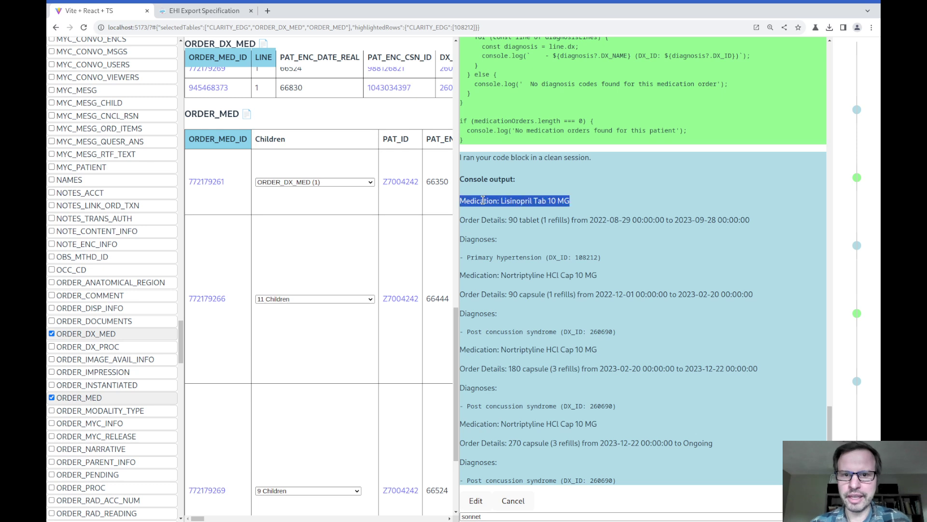
double_click(494, 257)
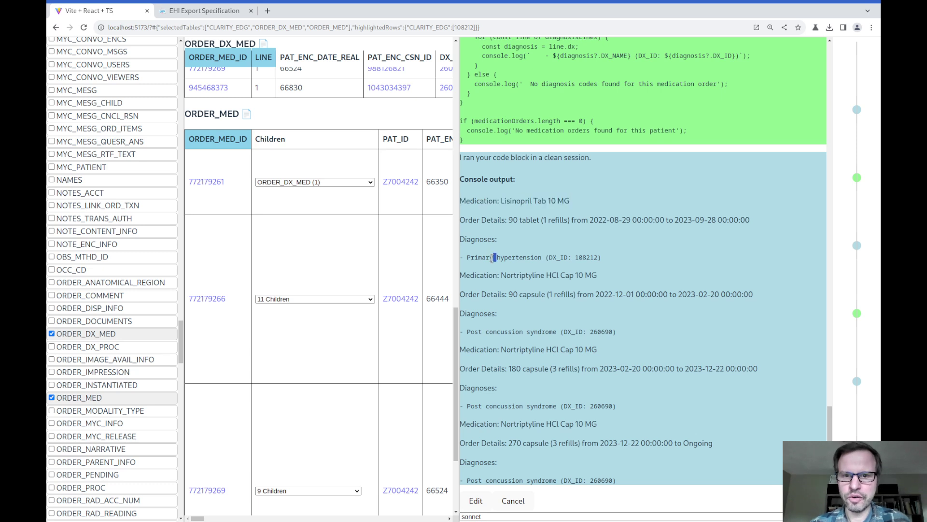
triple_click(523, 275)
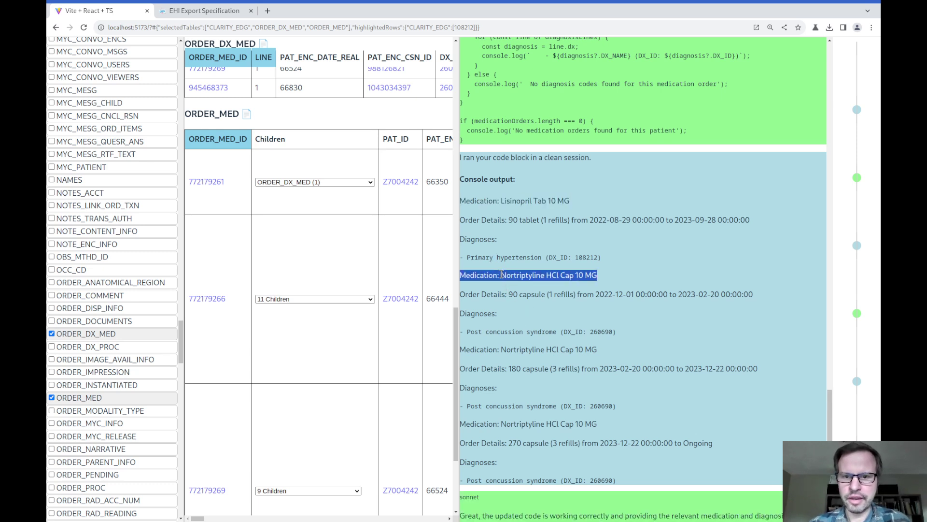
triple_click(526, 331)
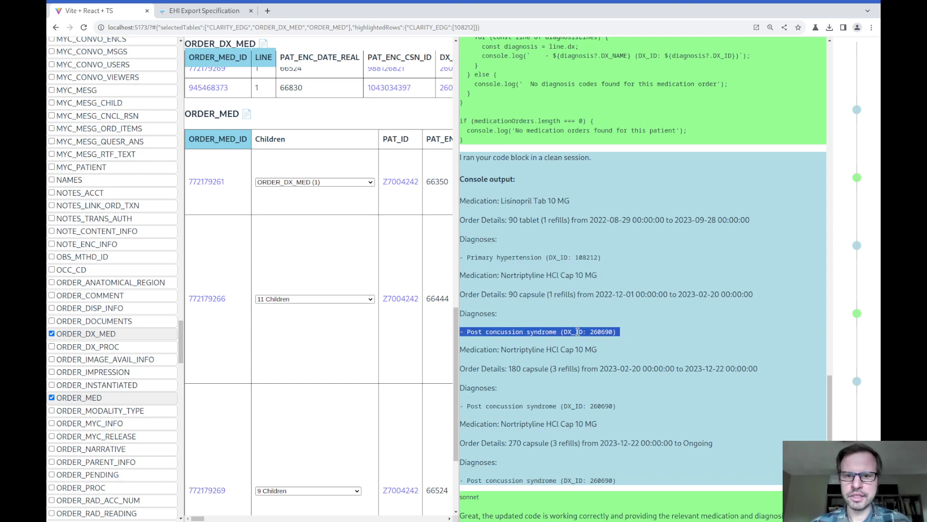
Review Sonnet's summary pairing Lisinopril with hypertension and Nortriptyline with post-concussion syndrome.
scroll(577, 324, "down", 5)
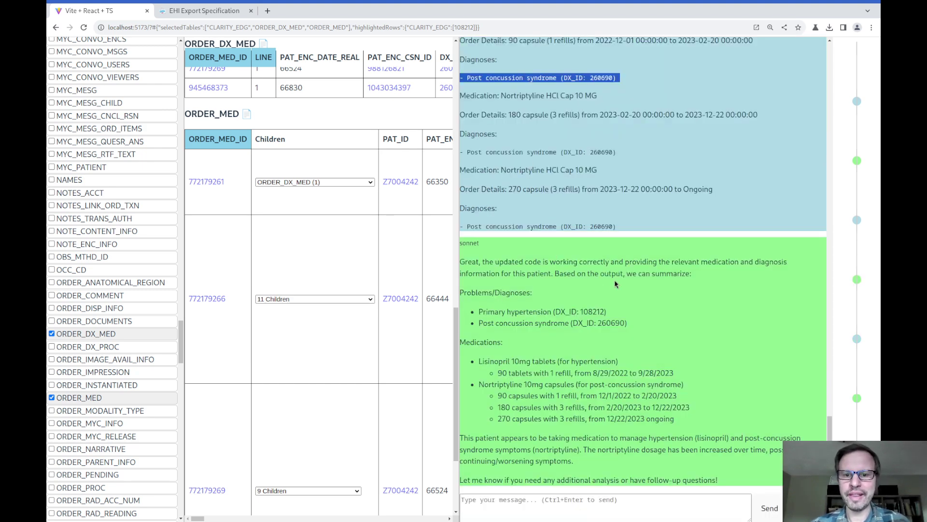
left_click_drag(616, 284, 708, 408)
left_click(708, 408)
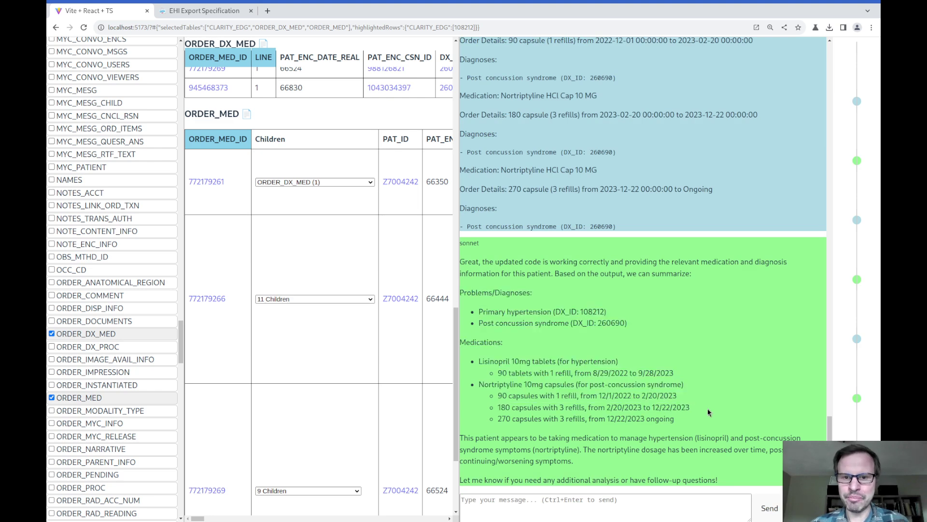
left_click_drag(489, 292, 535, 323)
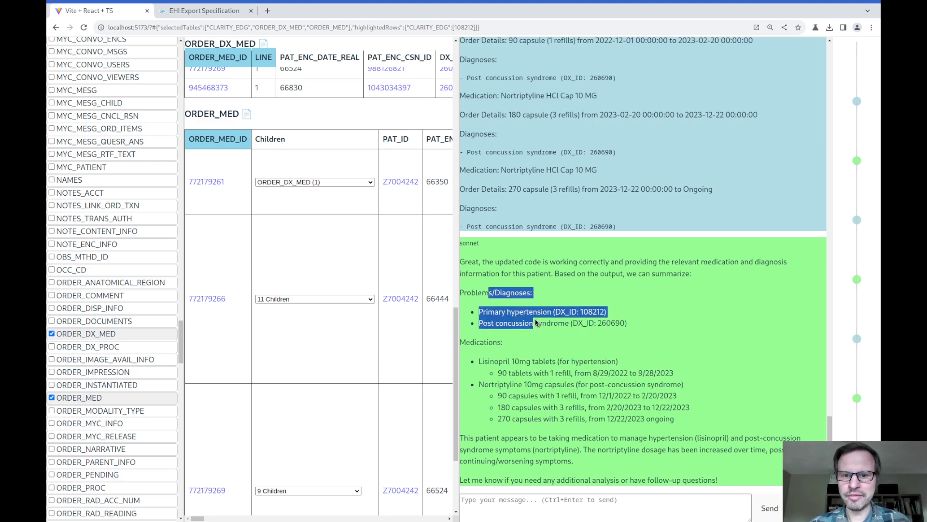
left_click(521, 359)
left_click_drag(566, 361, 679, 384)
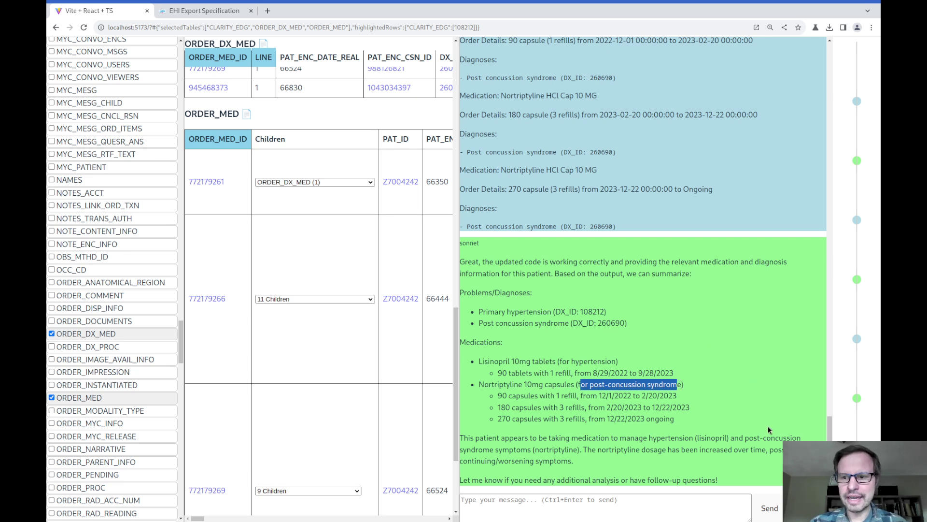
left_click(760, 397)
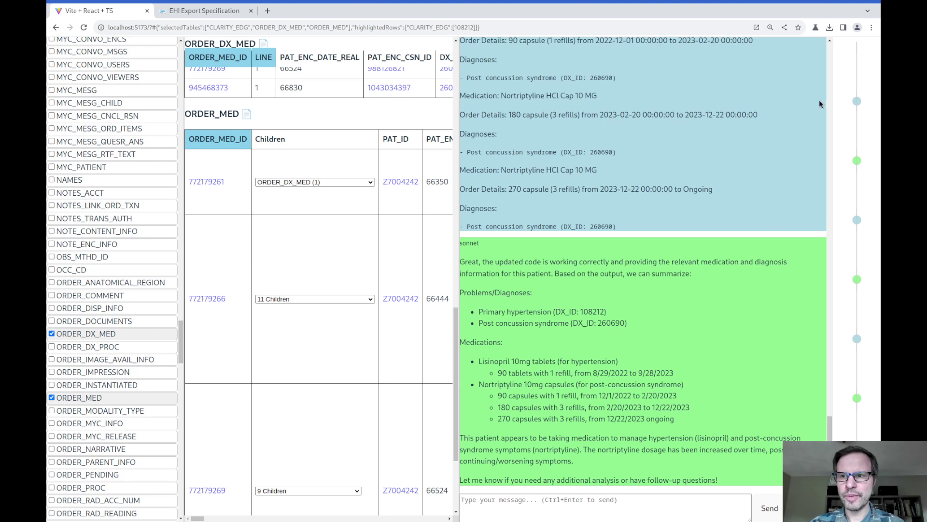
Branch from the opening question, switch the model to haiku, and check Haiku's new reply.
left_click(845, 103)
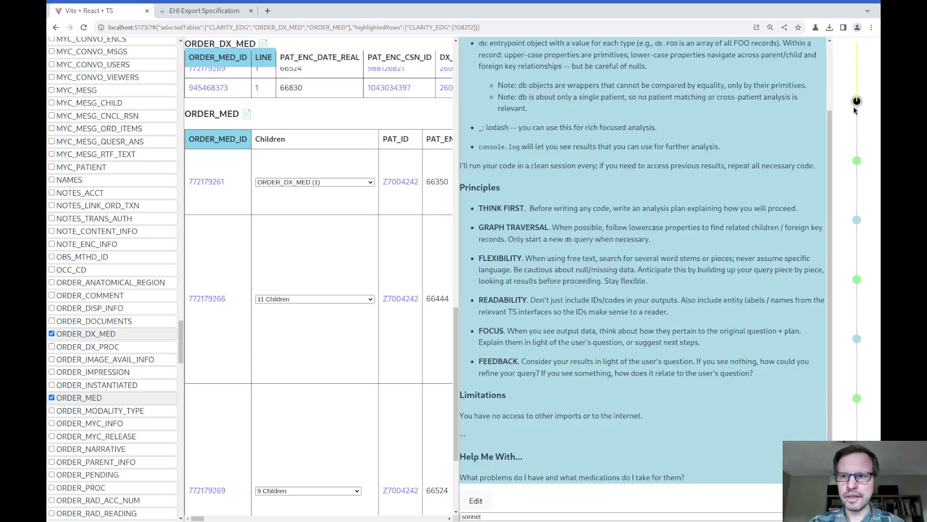
scroll(844, 105, "down", 3)
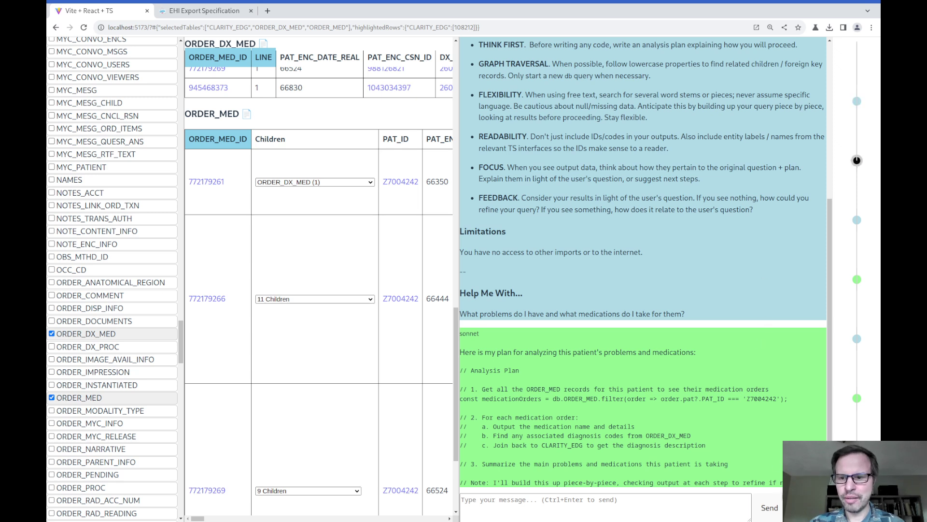
scroll(781, 500, "down", 1)
left_click(560, 517)
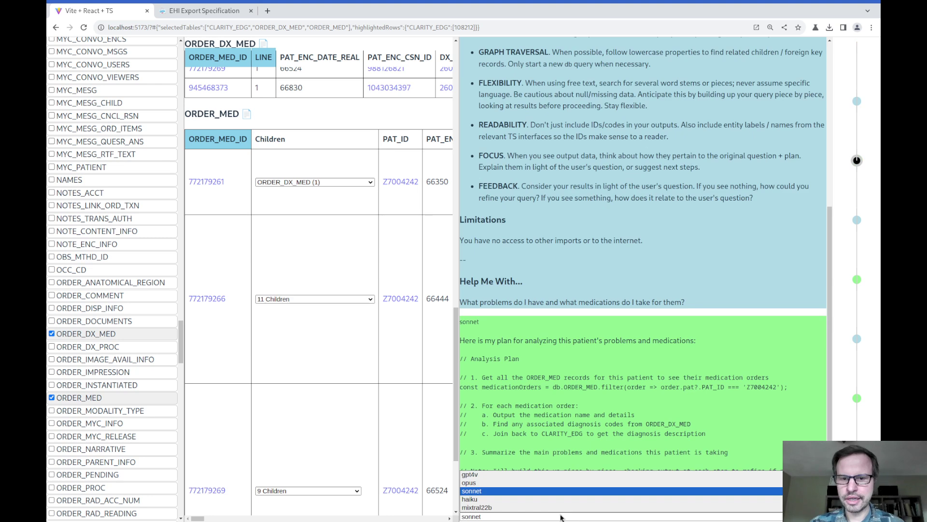
left_click(526, 499)
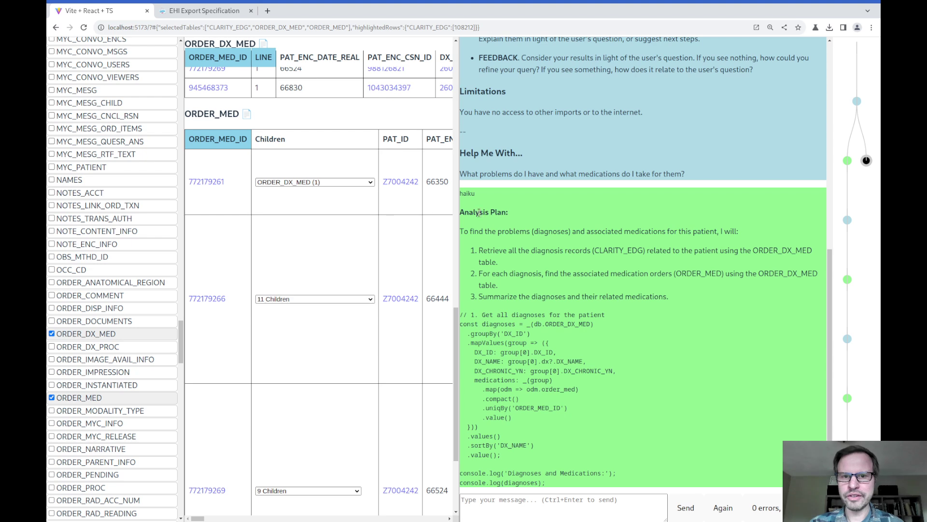
double_click(468, 194)
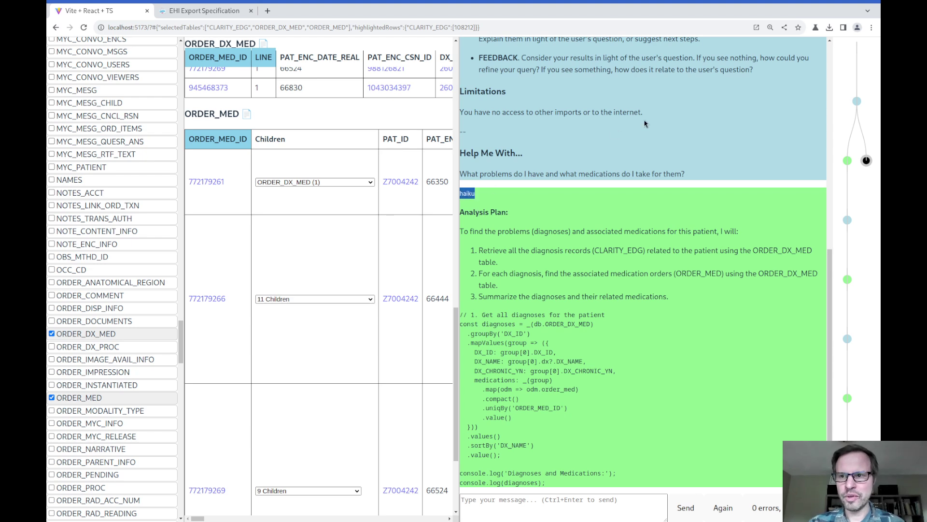
left_click(867, 163)
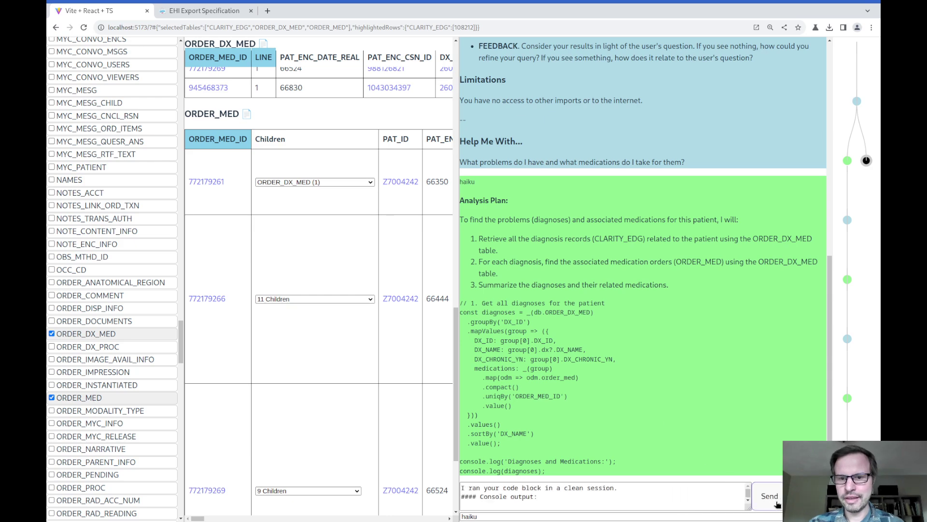
Scroll Haiku's answer, highlighting the Post Concussion Syndrome heading and Hypertension.
scroll(692, 369, "up", 10)
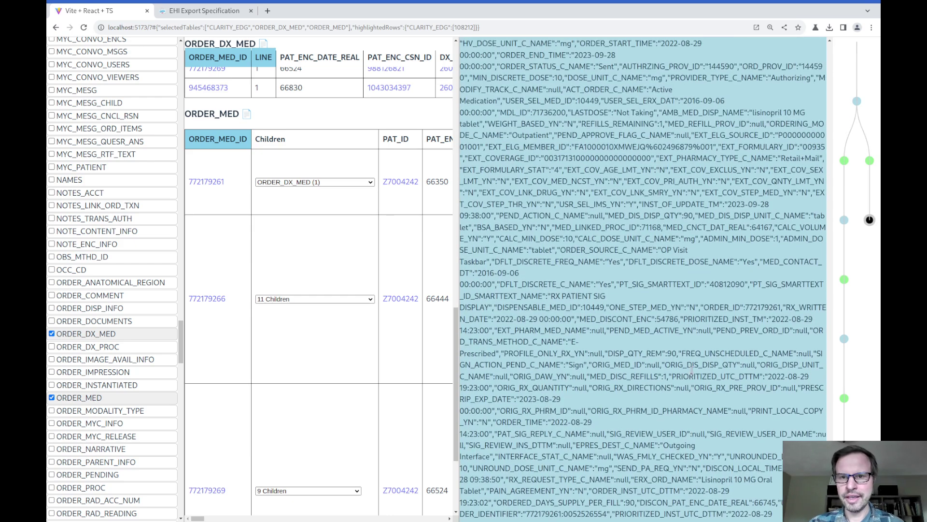
scroll(692, 369, "up", 15)
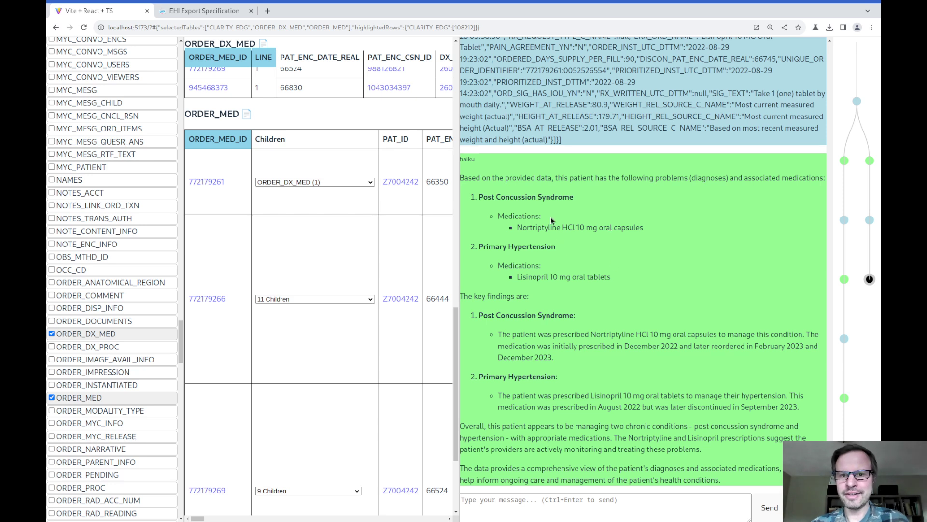
triple_click(525, 197)
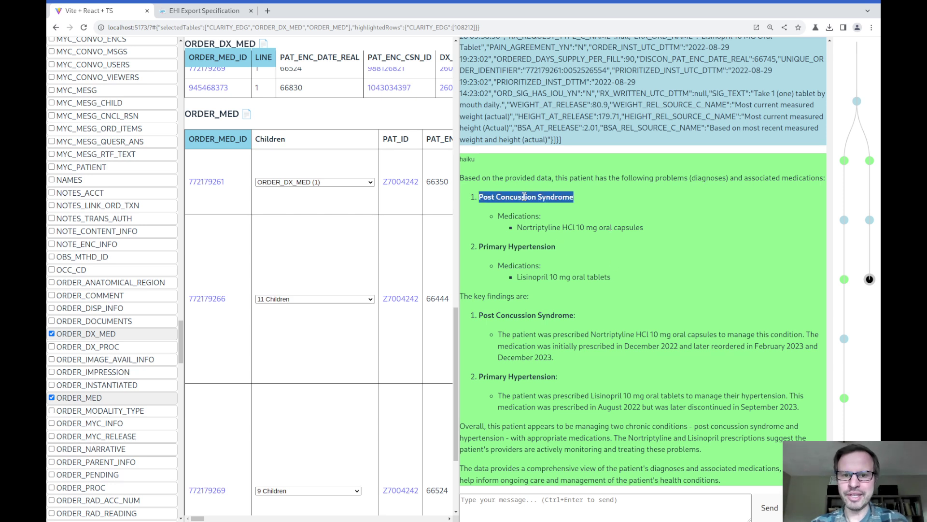
double_click(526, 247)
left_click(527, 249)
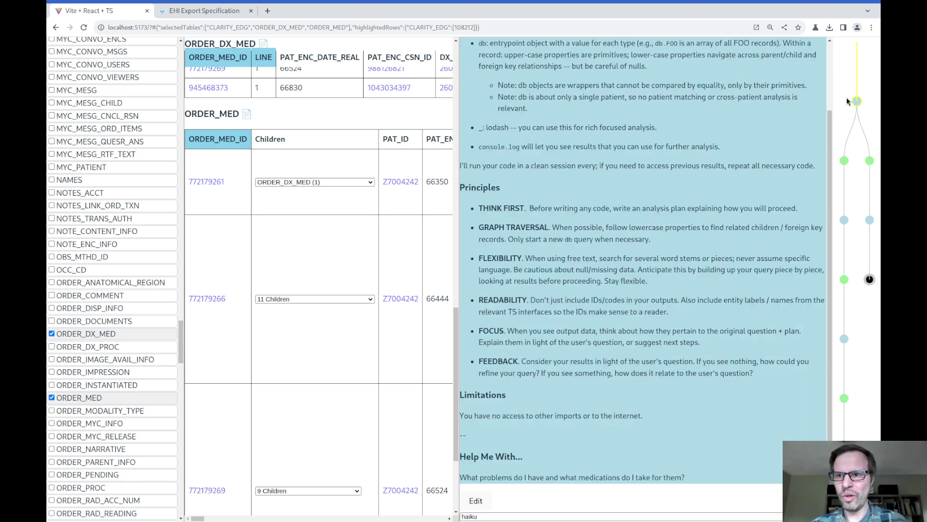
Return to the haiku analysis-plan node, switch the model to opus, and regenerate the answer.
left_click(869, 161)
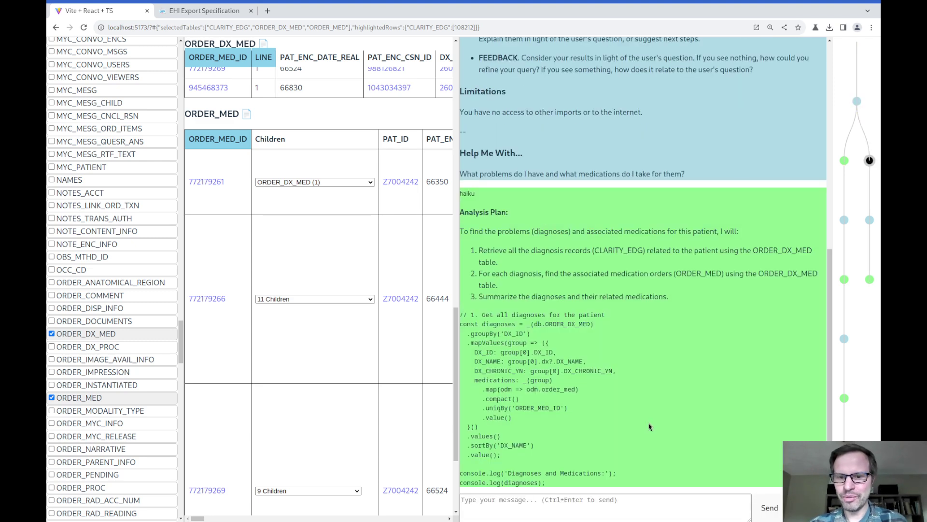
scroll(651, 428, "down", 1)
left_click(554, 519)
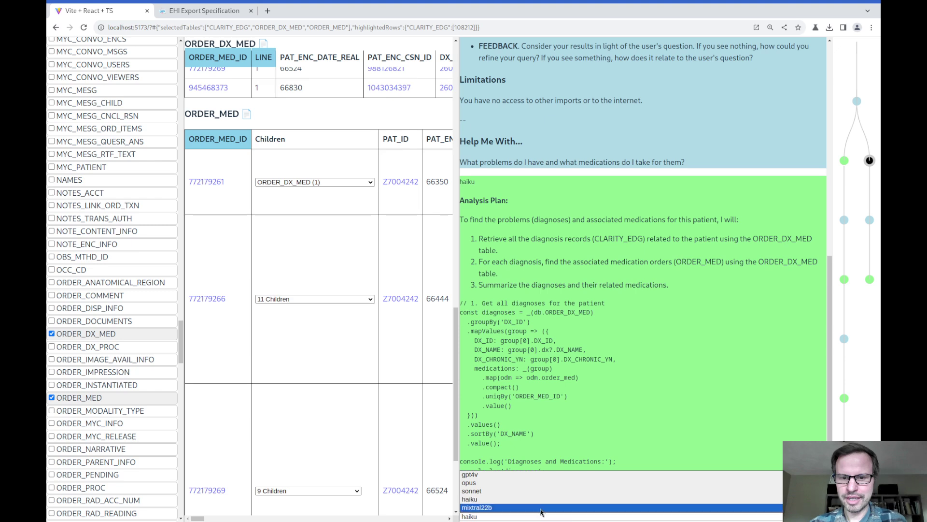
left_click(510, 483)
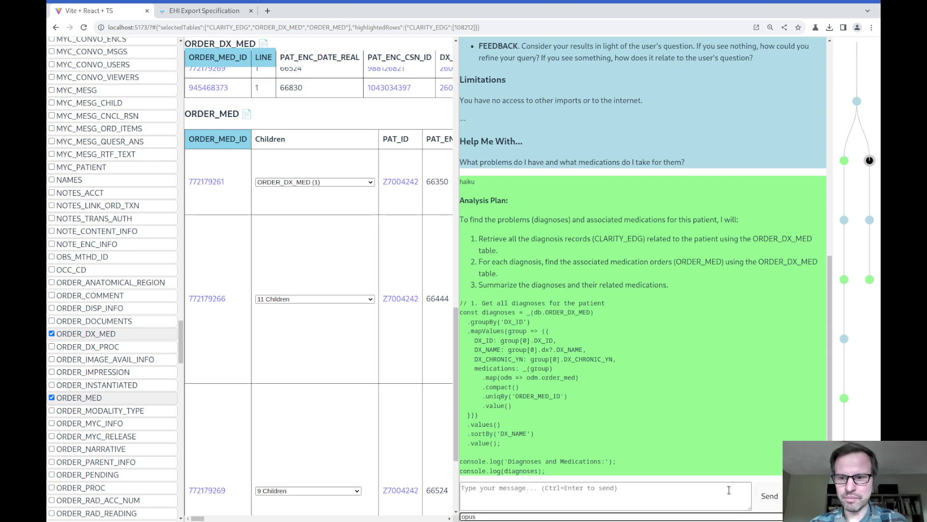
left_click(770, 496)
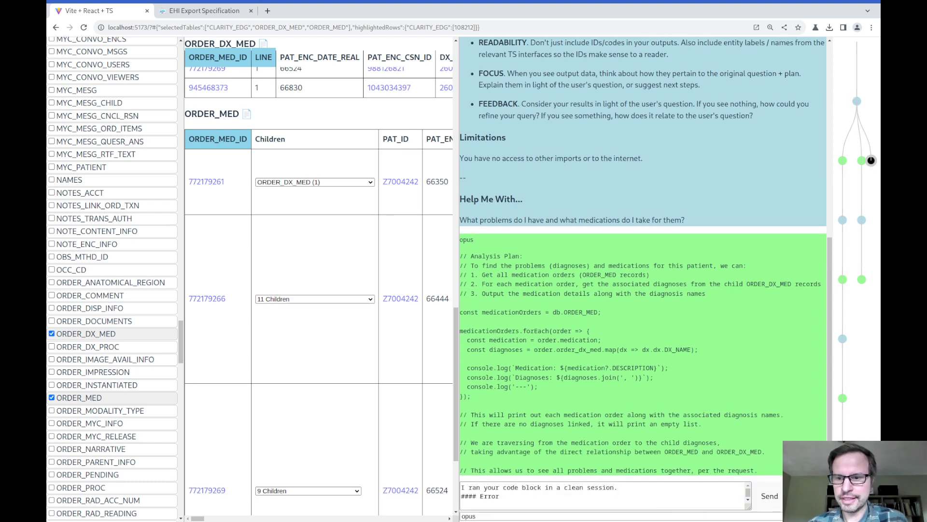
Send Opus its DESCRIPTION property error and copy the tables' TypeScript interface definitions.
left_click(769, 496)
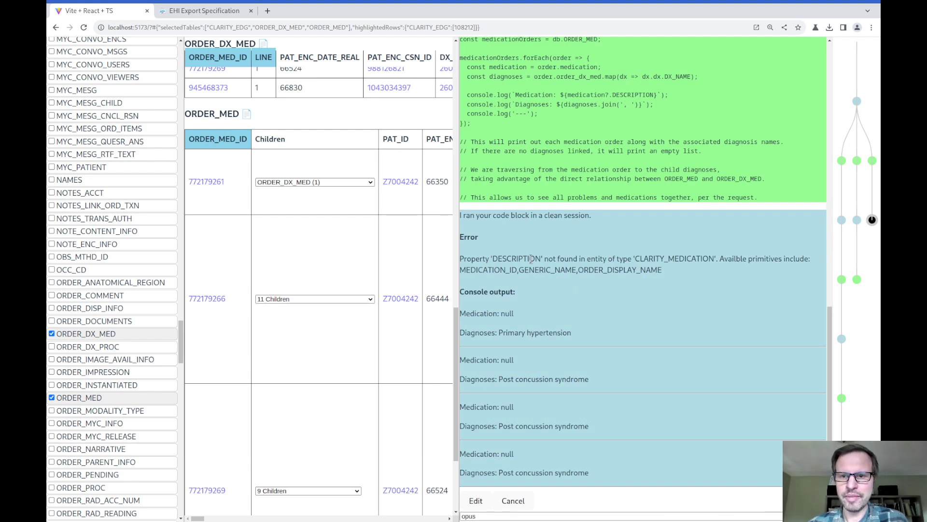
double_click(509, 257)
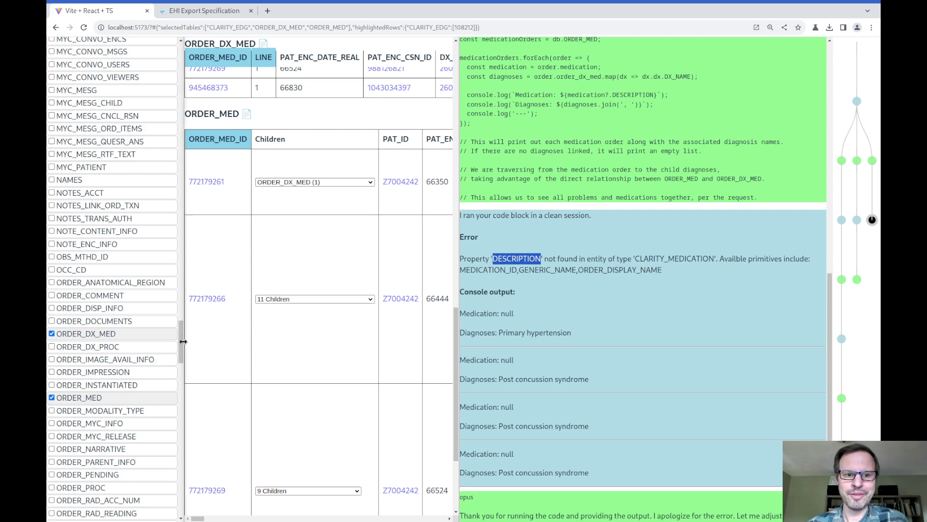
left_click_drag(181, 344, 204, 31)
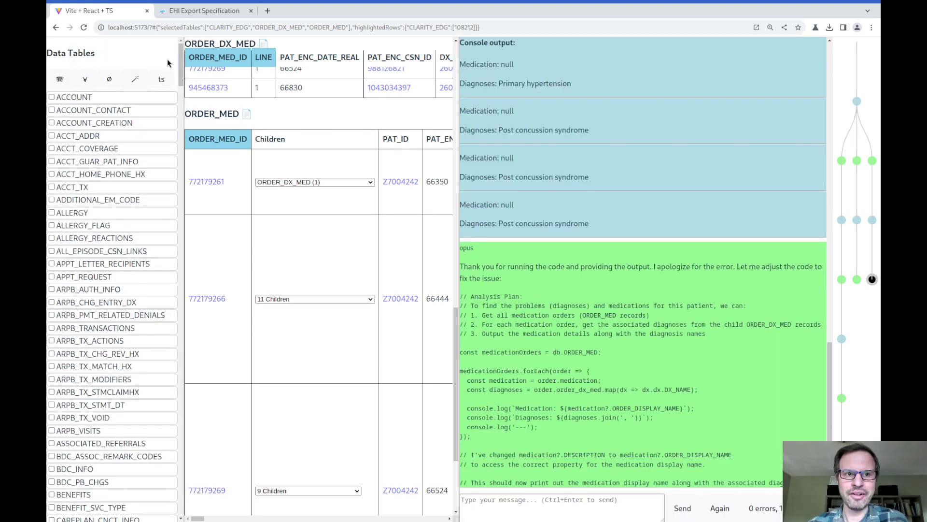
left_click(161, 80)
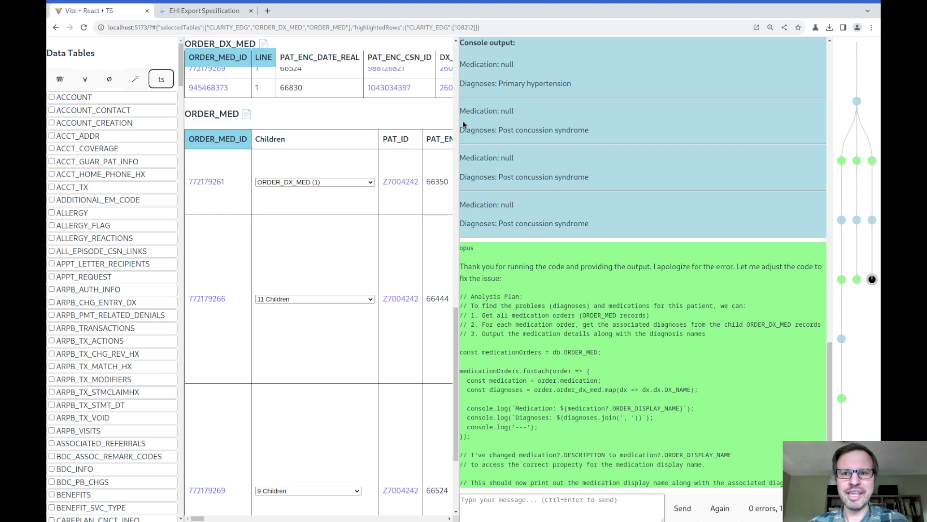
key("super+Return")
Paste the TypeScript interfaces into vim and search for DESCRIPT.
type("vim")
key("Return")
key("super+f")
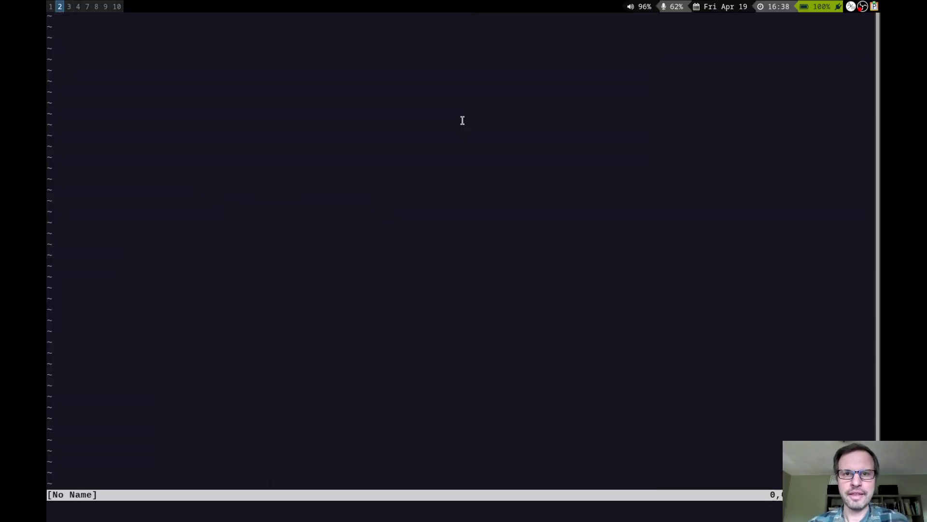
key("quotedbl")
key("plus")
type("P/\\vDESCRIPT")
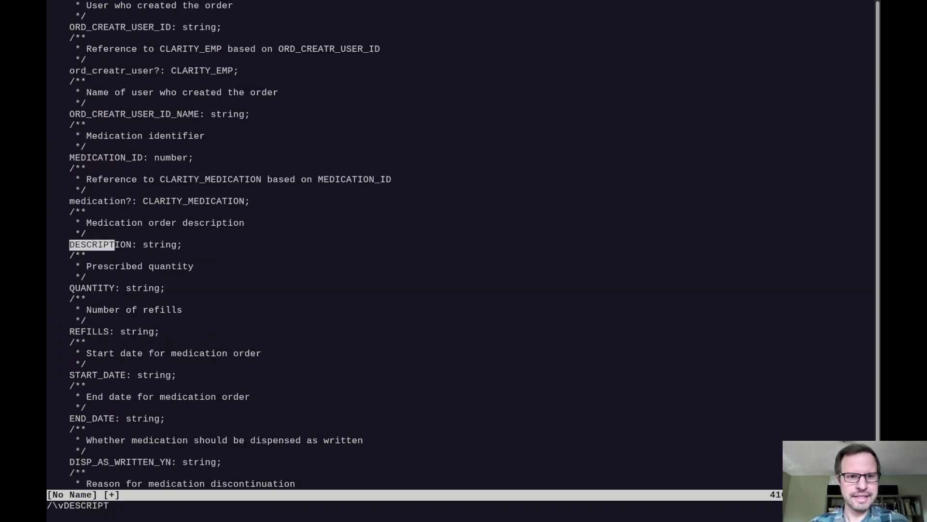
key("Return")
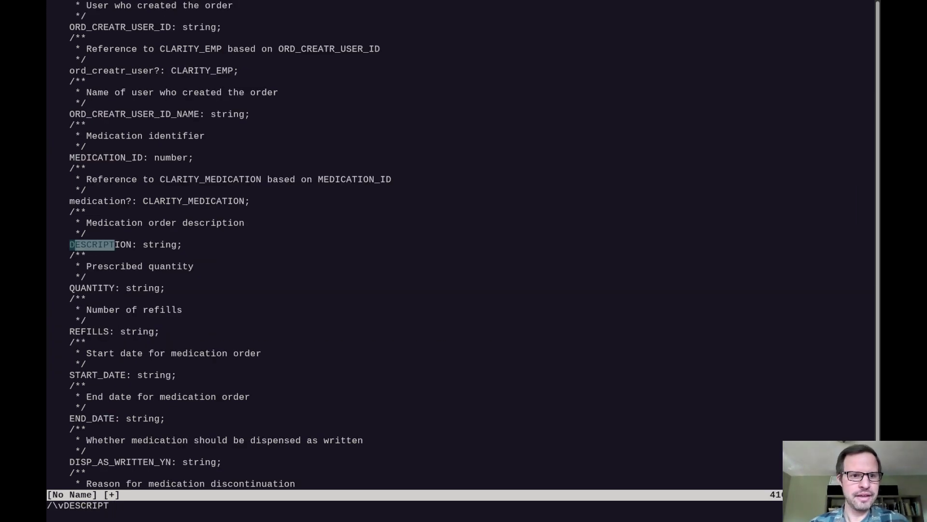
Mark the DESCRIPTION field inside the ORDER_MED interface, then return to the browser full screen.
left_click_drag(139, 219, 295, 251)
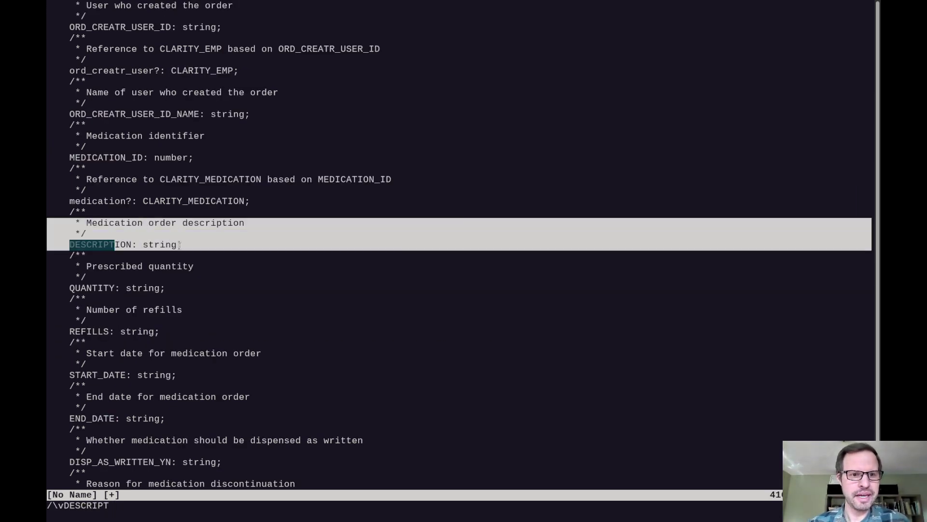
key("k")
key("k")
key("k")
key("k")
key("k")
key("k")
key("k")
key("k")
key("k")
key("k")
key("k")
key("k")
key("k")
key("k")
key("k")
key("k")
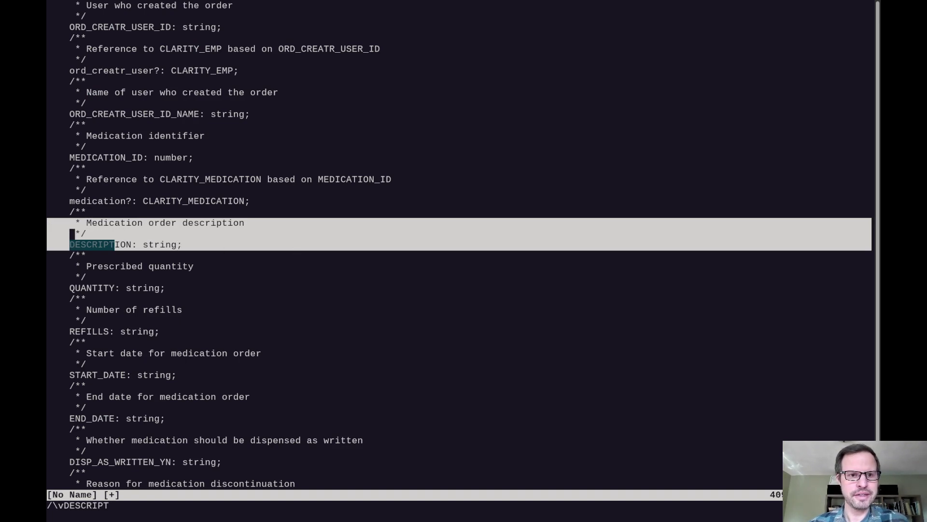
key("k")
key("k")
key("k")
key("k")
key("k")
key("k")
key("k")
key("k")
key("k")
key("k")
key("k")
key("k")
key("k")
key("k")
key("k")
key("k")
key("k")
key("k")
key("k")
key("k")
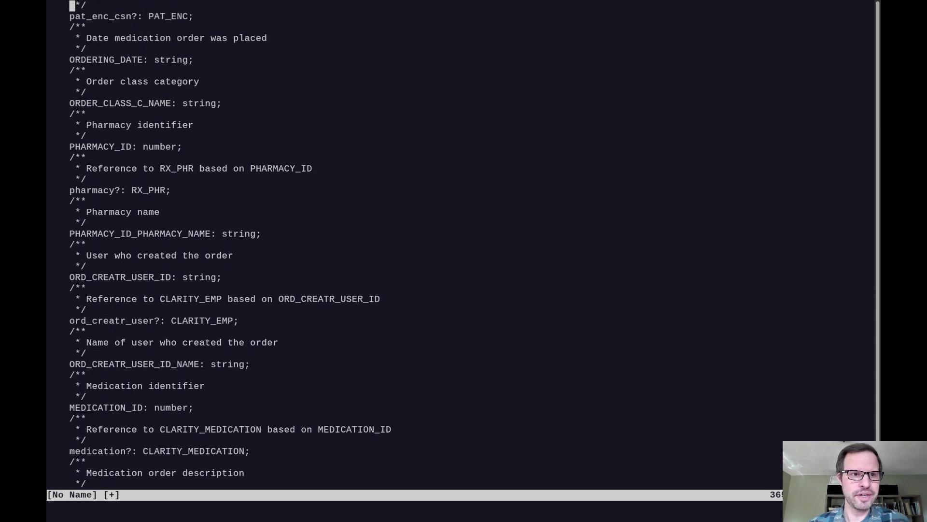
key("j")
key("j")
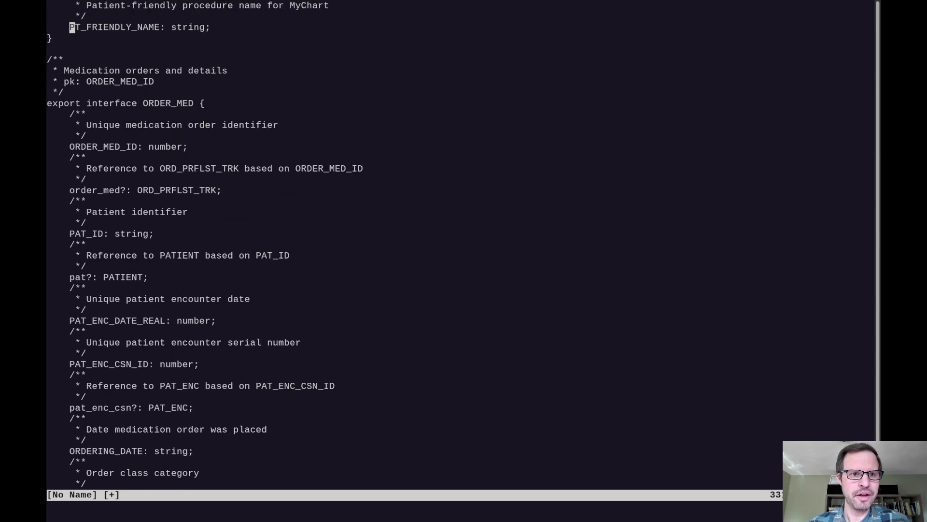
key("j")
key("super")
key("super+f")
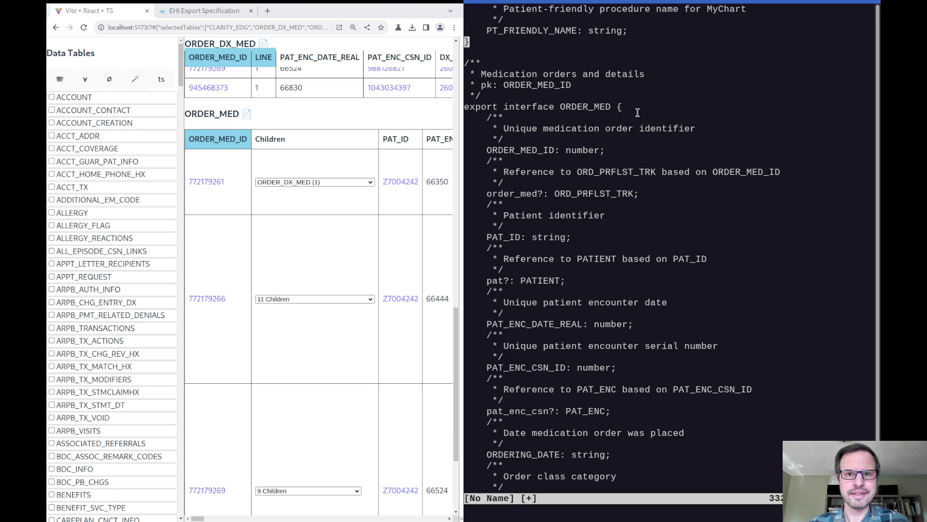
key("super+f")
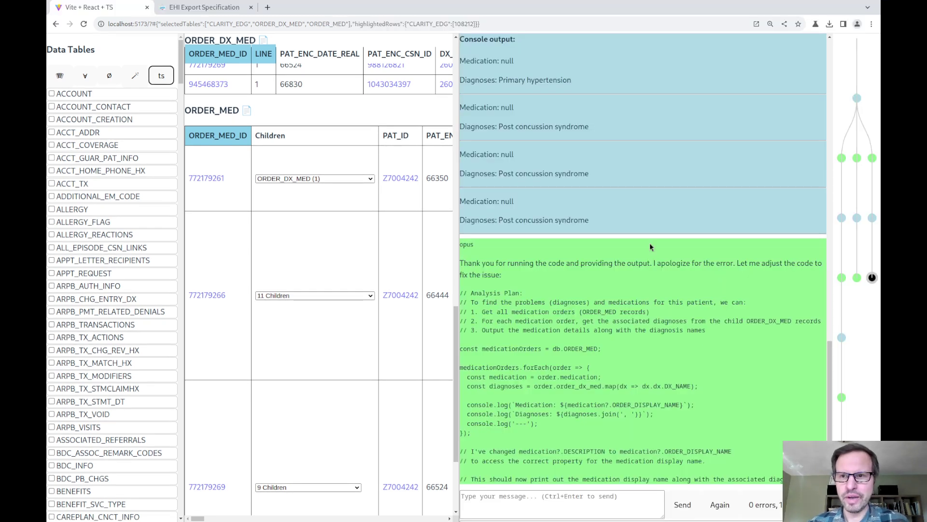
scroll(650, 247, "up", 8)
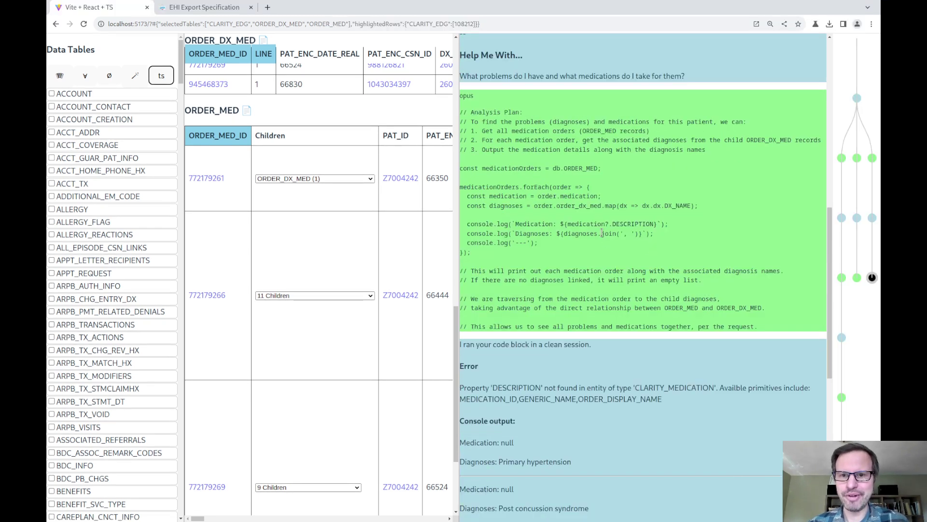
double_click(620, 223)
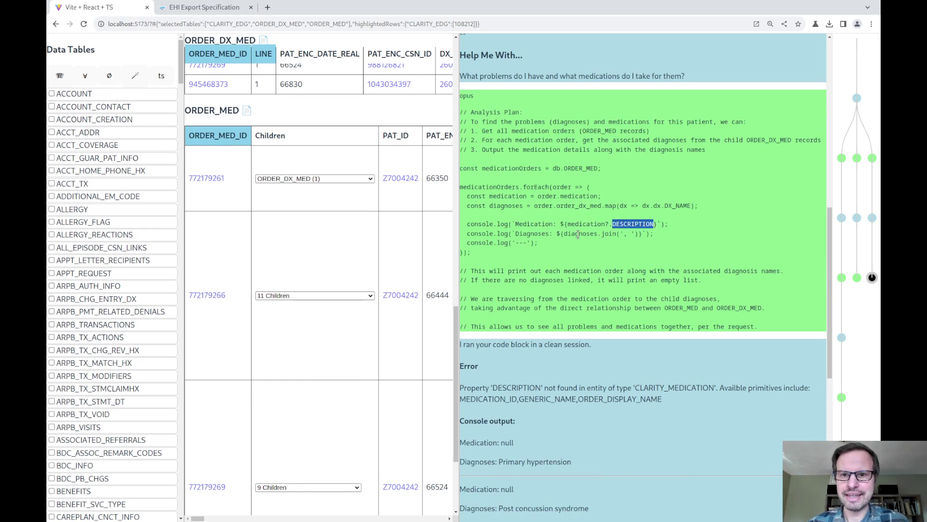
left_click_drag(567, 223, 601, 224)
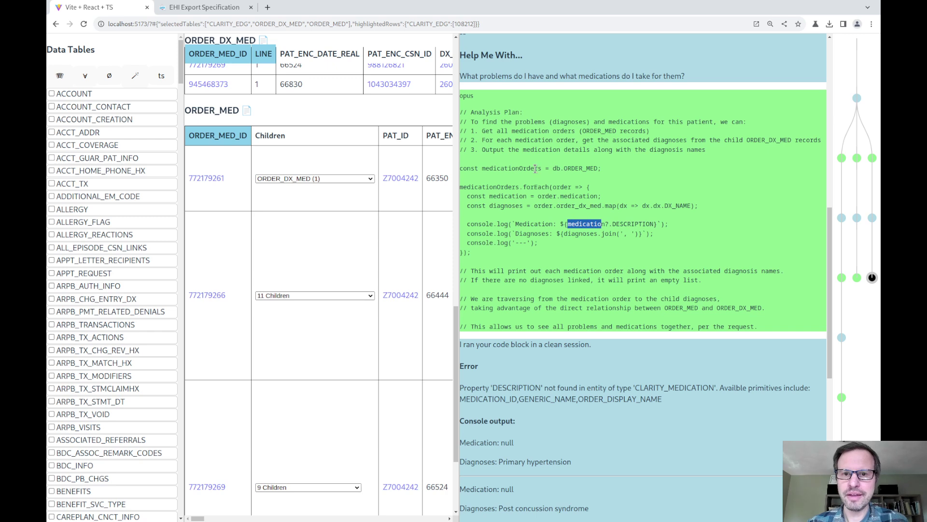
double_click(535, 168)
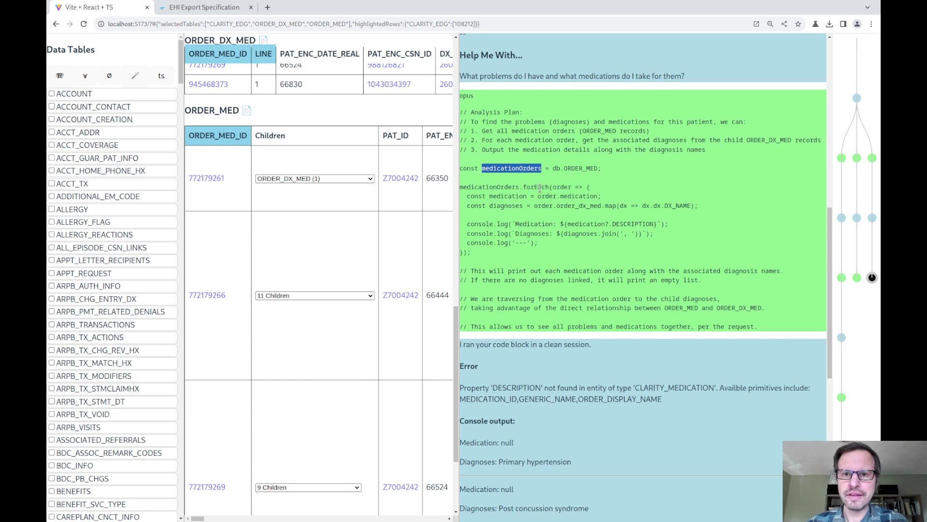
double_click(555, 188)
left_click_drag(561, 196, 596, 196)
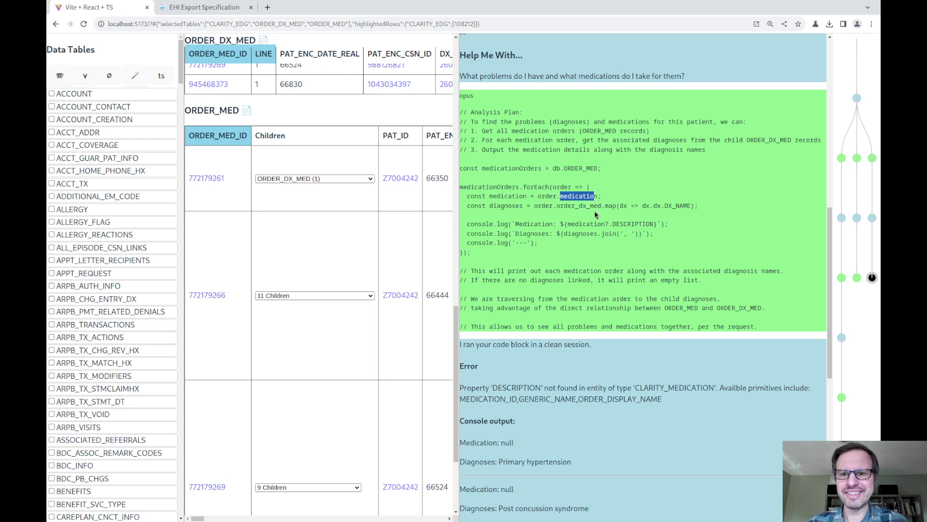
double_click(623, 223)
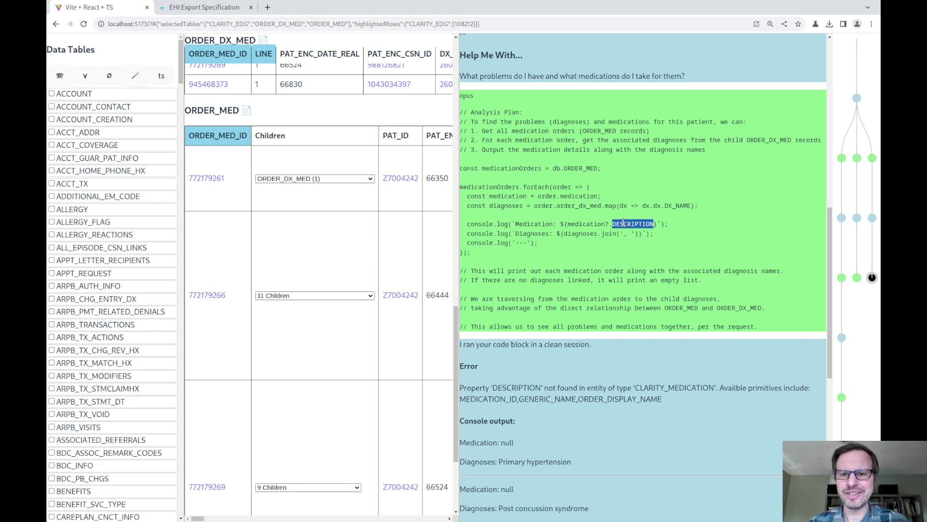
double_click(585, 224)
double_click(573, 168)
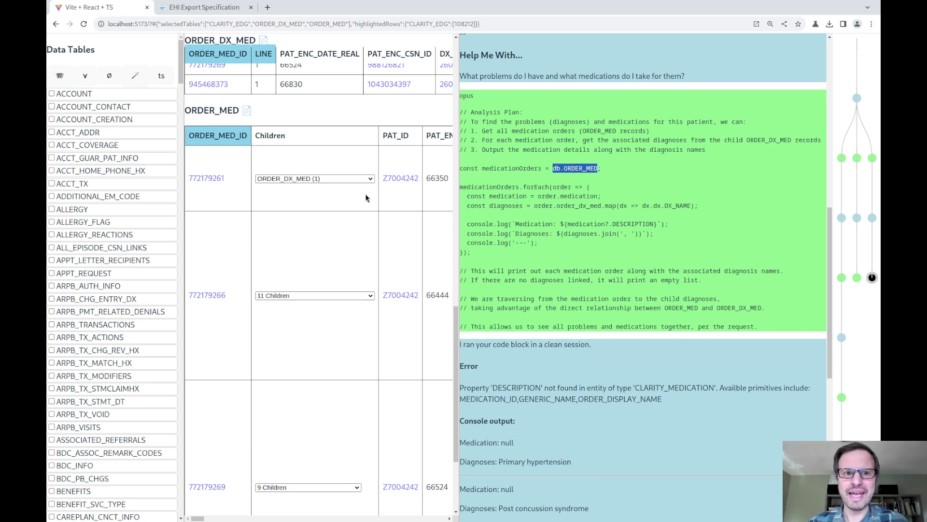
scroll(379, 213, "right", 3)
scroll(380, 214, "right", 5)
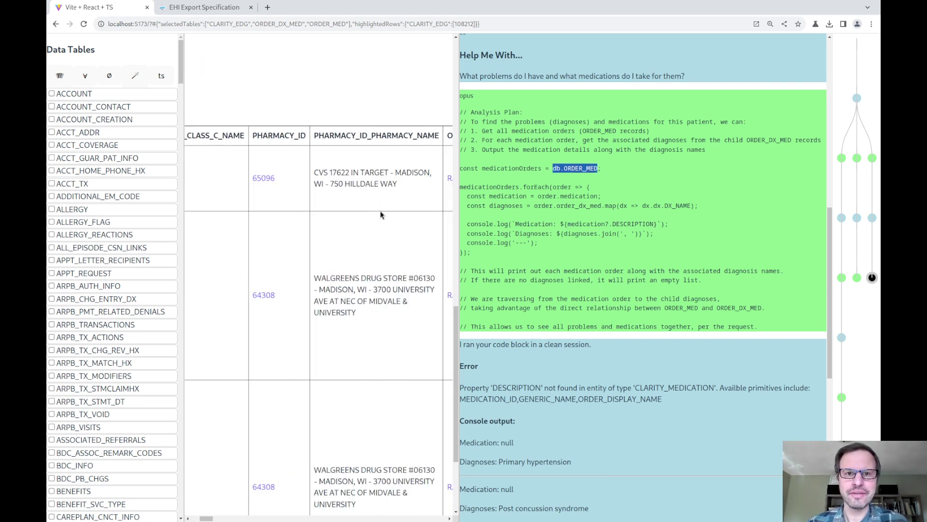
Find 'medication_', open medication 10449 in CLARITY_MEDICATION, and highlight its GENERIC_NAME column.
key("ctrl+f")
type("medication_")
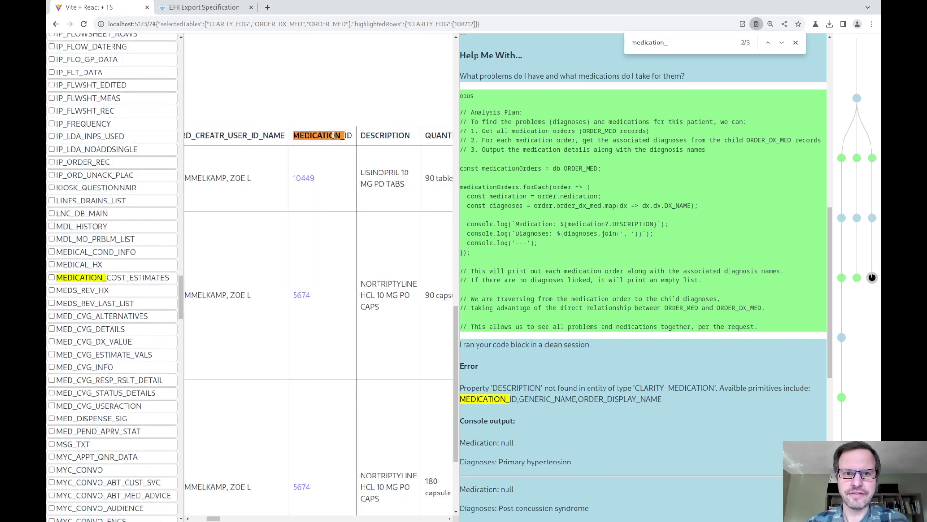
left_click(307, 180)
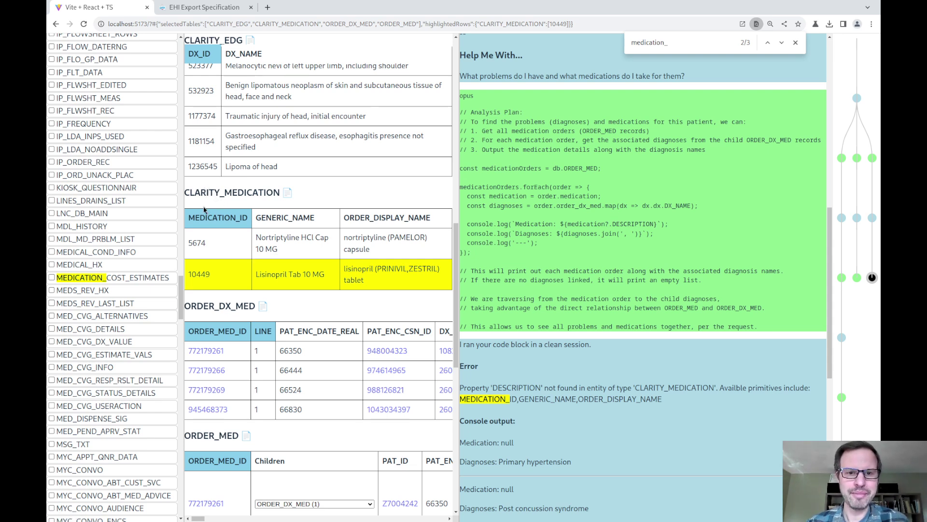
scroll(313, 235, "right", 3)
scroll(313, 234, "left", 3)
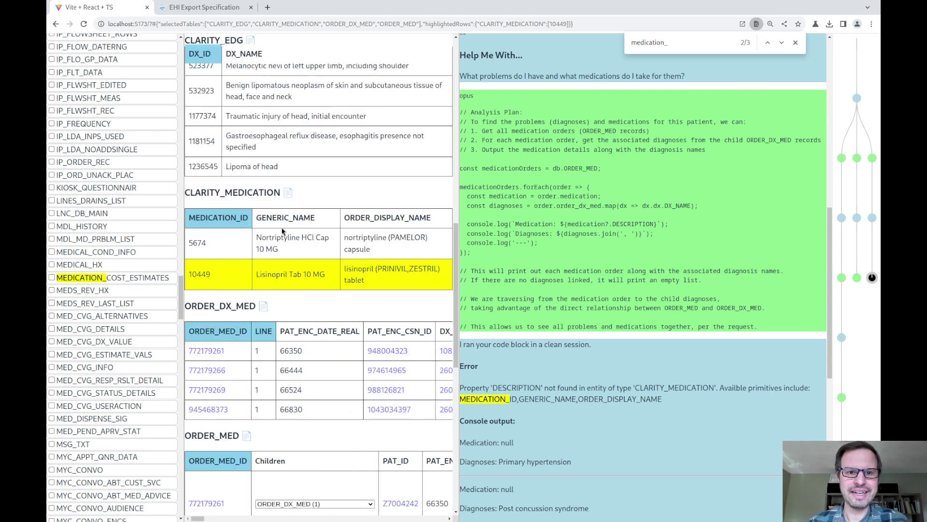
left_click_drag(272, 220, 345, 223)
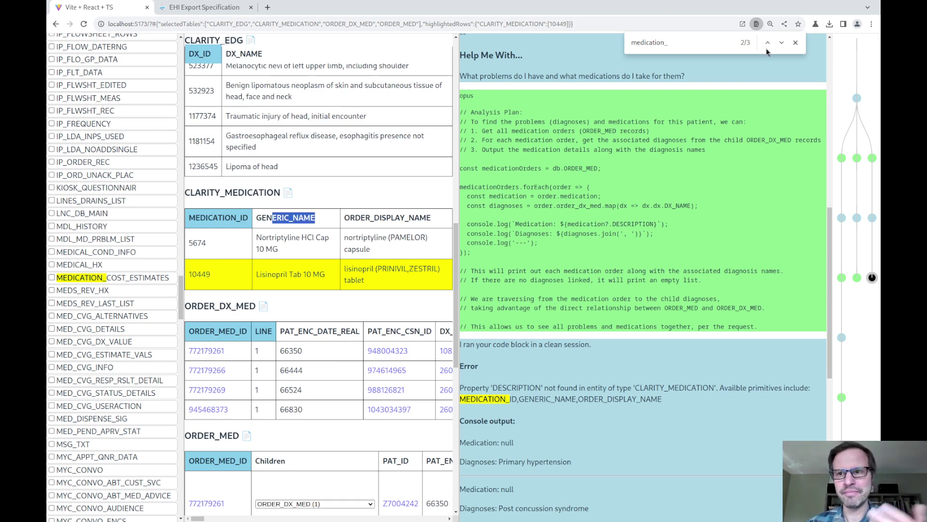
left_click(795, 43)
left_click(693, 292)
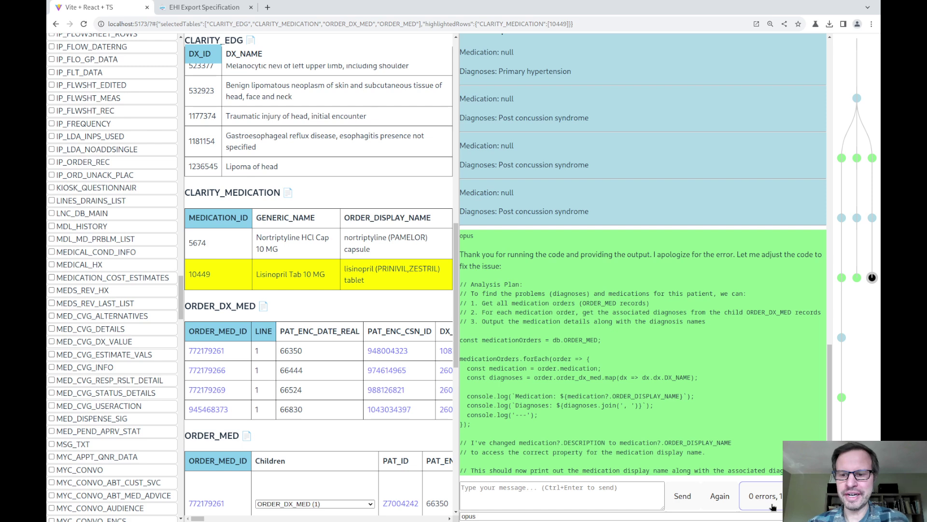
Send Opus the corrected code's '0 errors' console output.
left_click(771, 506)
left_click(772, 505)
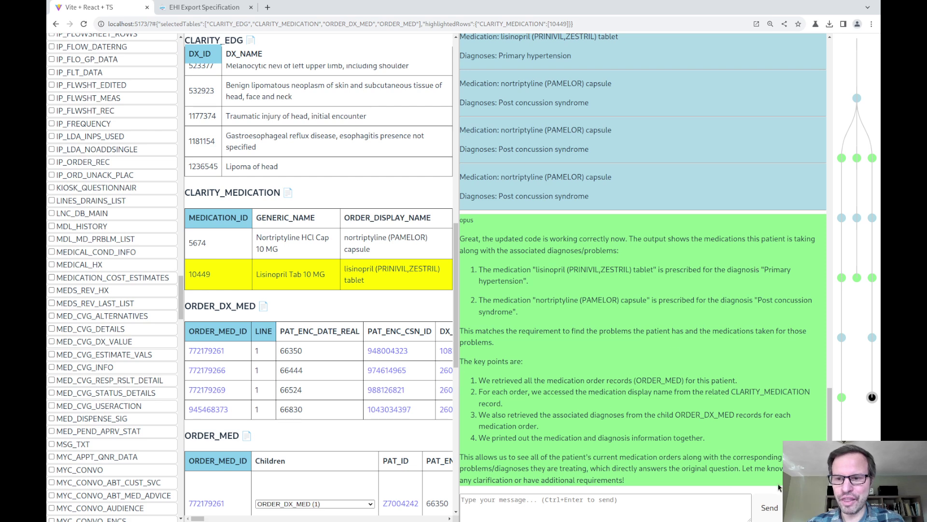
Return to Opus's first code reply and rerun that branch with mixtral22b.
left_click(780, 516)
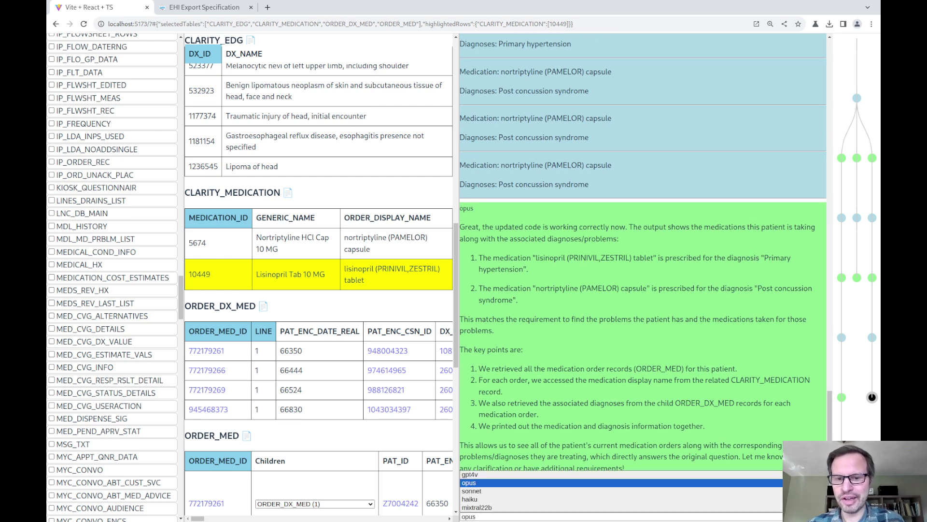
left_click(758, 246)
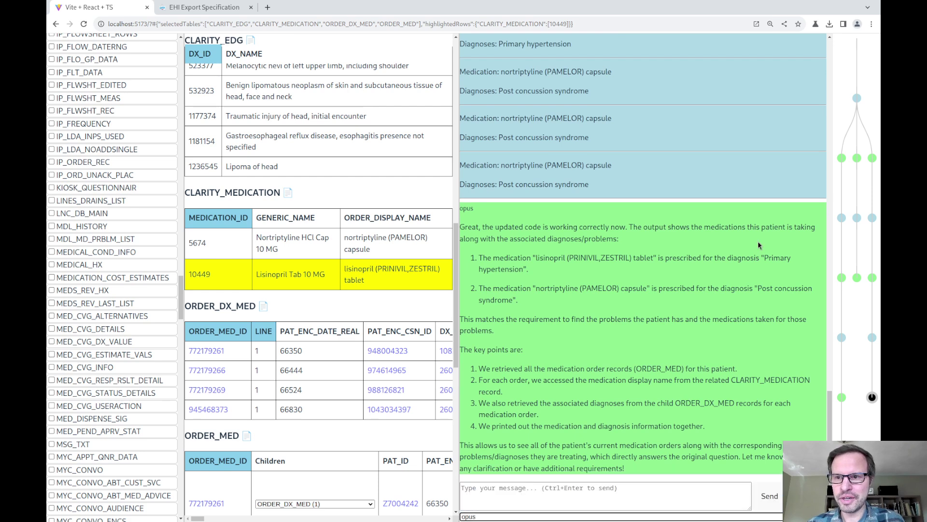
left_click(857, 99)
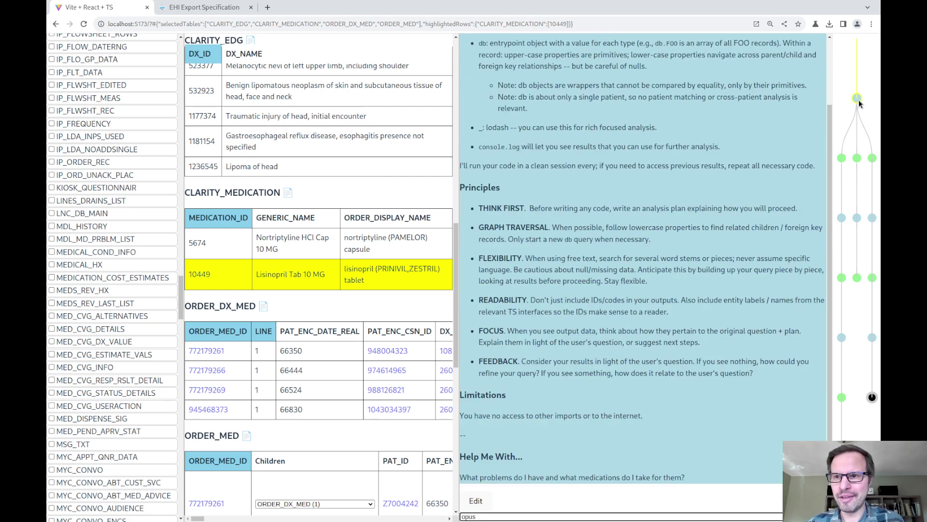
left_click(872, 158)
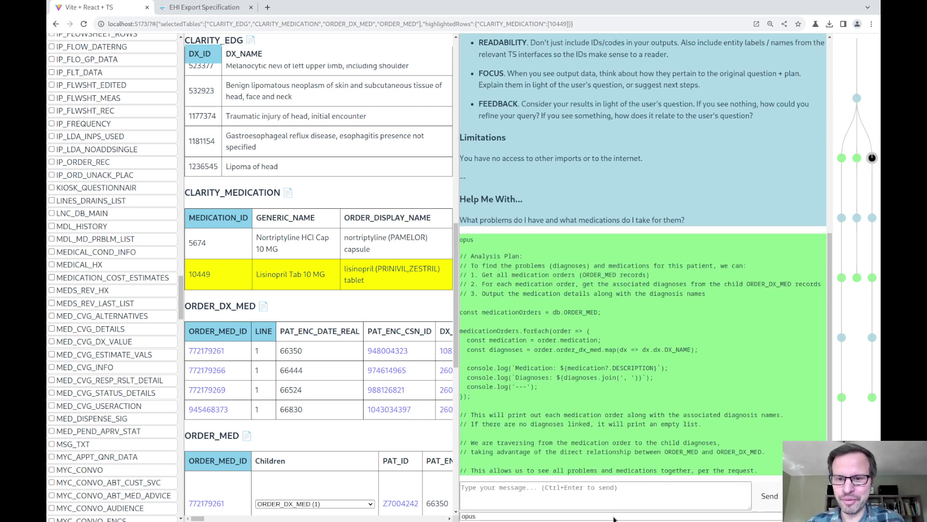
left_click(614, 517)
left_click(581, 508)
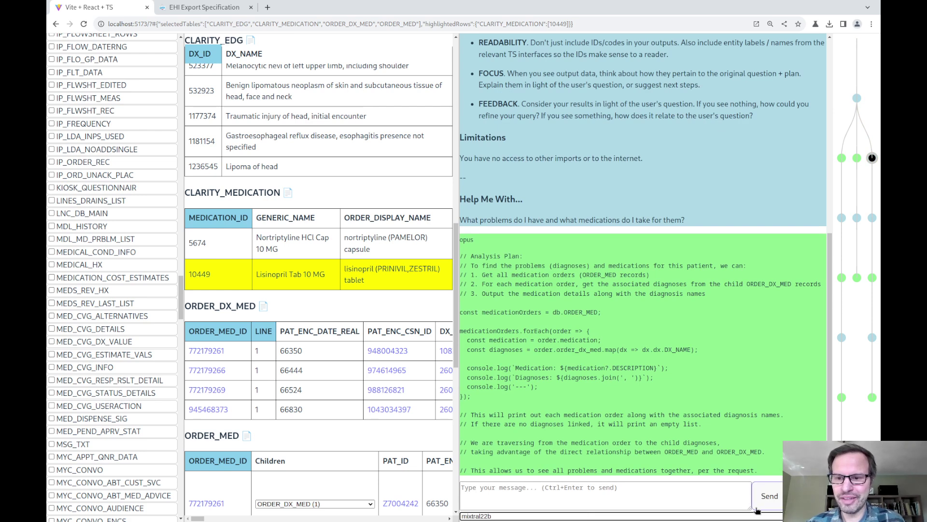
left_click(756, 508)
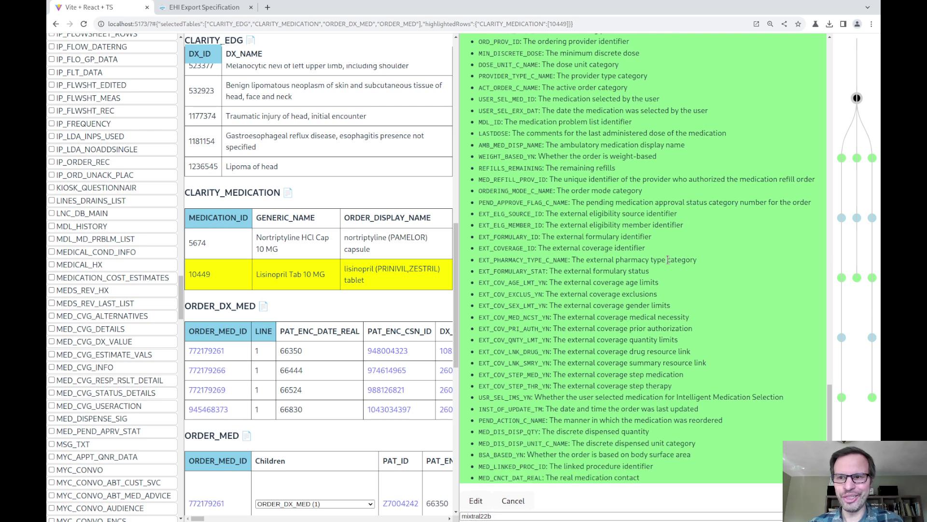
Stop the Mixtral reply and close the chat panel so the CLARITY and ORDER tables fill the window.
left_click(511, 507)
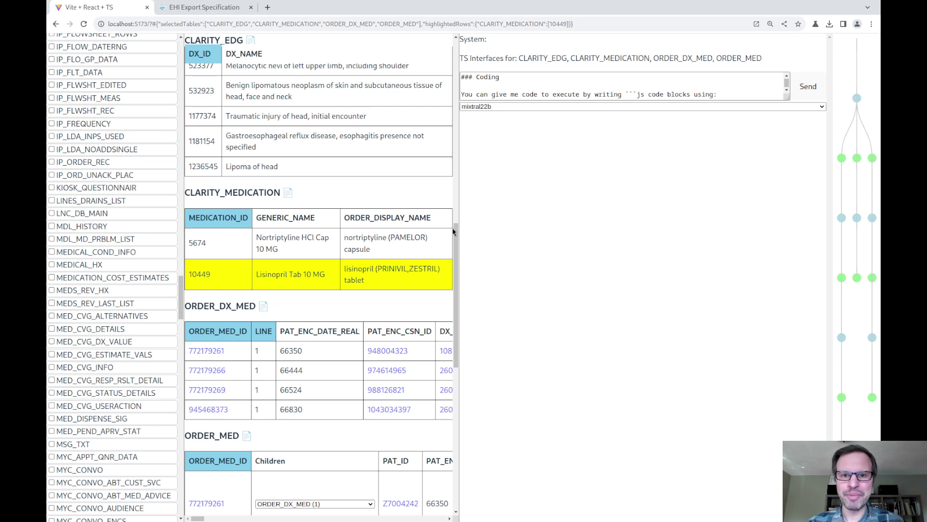
left_click_drag(461, 228, 880, 209)
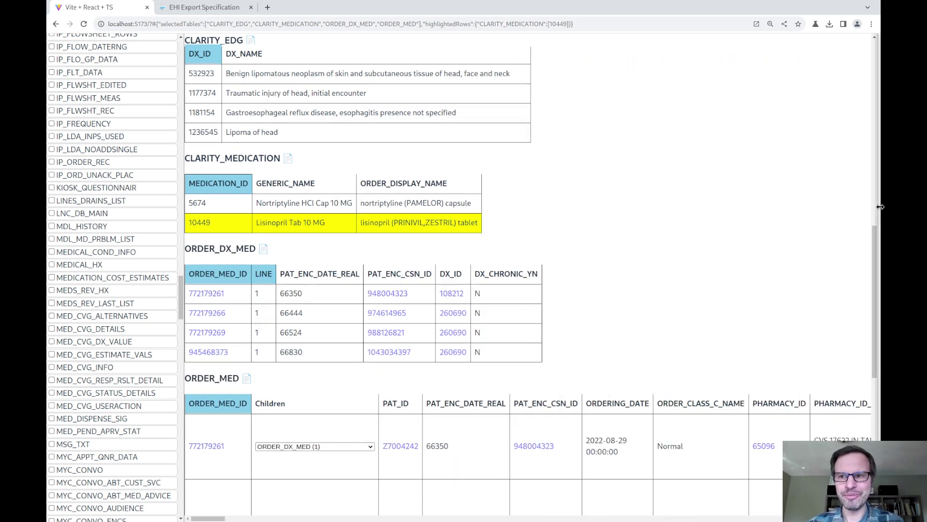